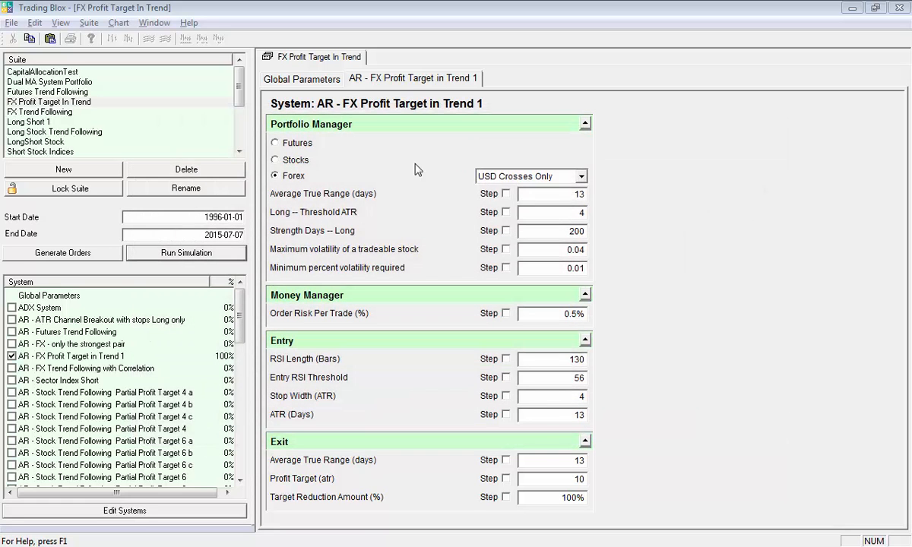
Step: Open the stock data folder selection in the preferences and browse up to the Stocks folder
{"action": "left_click", "coordinate": [35, 23]}
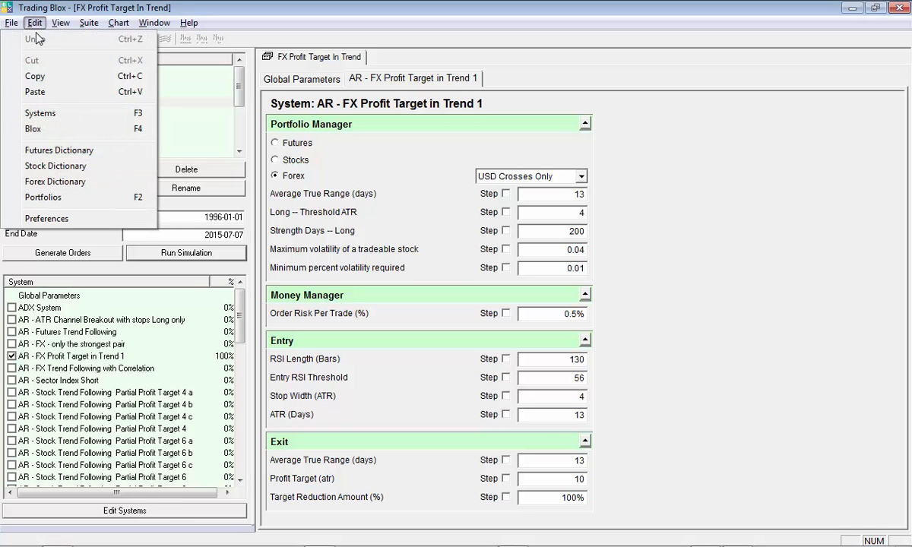
{"action": "left_click", "coordinate": [34, 219]}
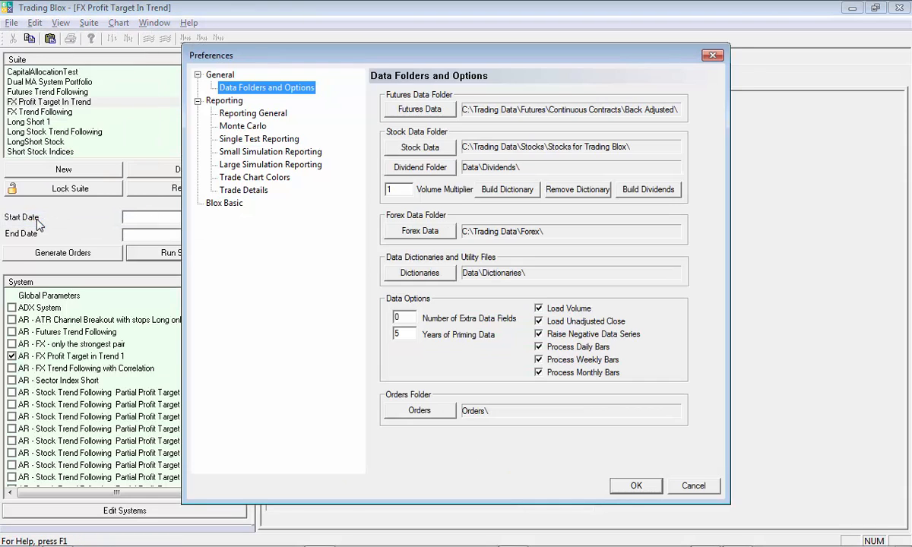
{"action": "left_click", "coordinate": [420, 148]}
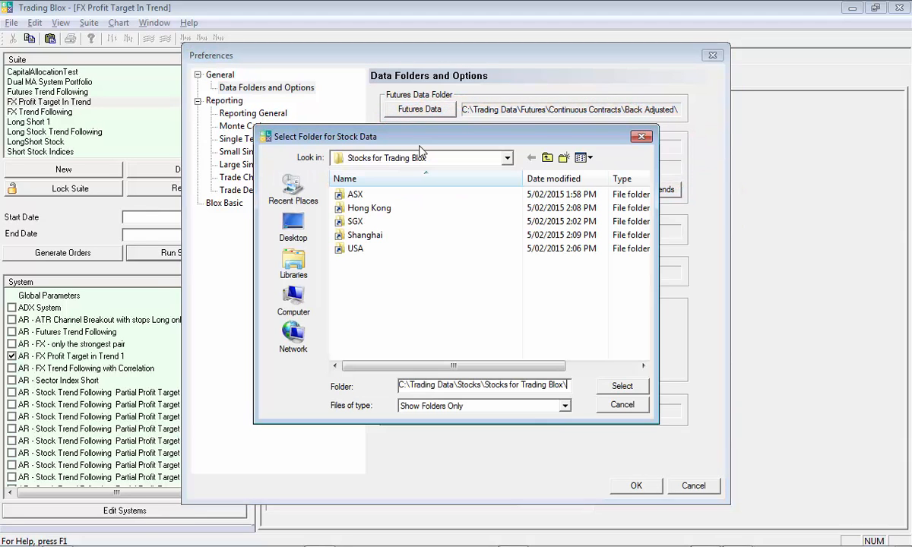
{"action": "left_click", "coordinate": [547, 158]}
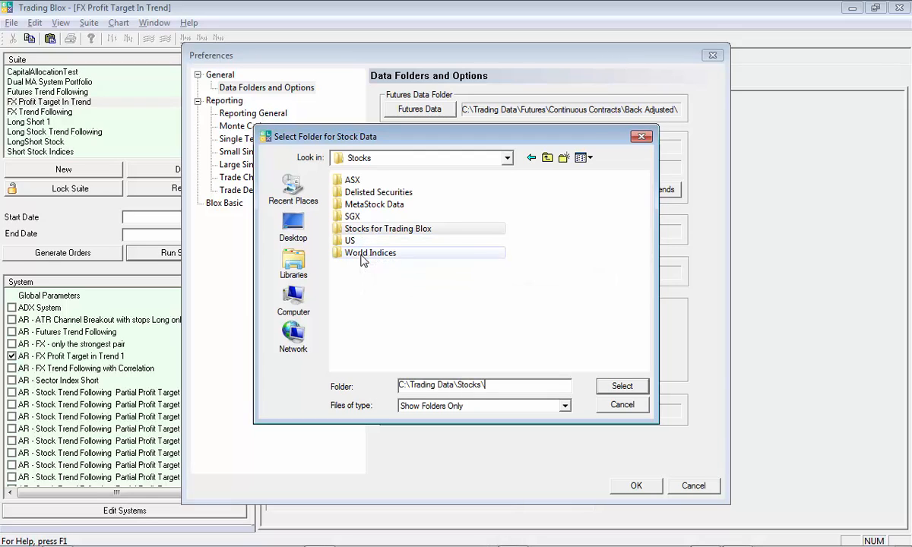
{"action": "mouse_move", "coordinate": [362, 260]}
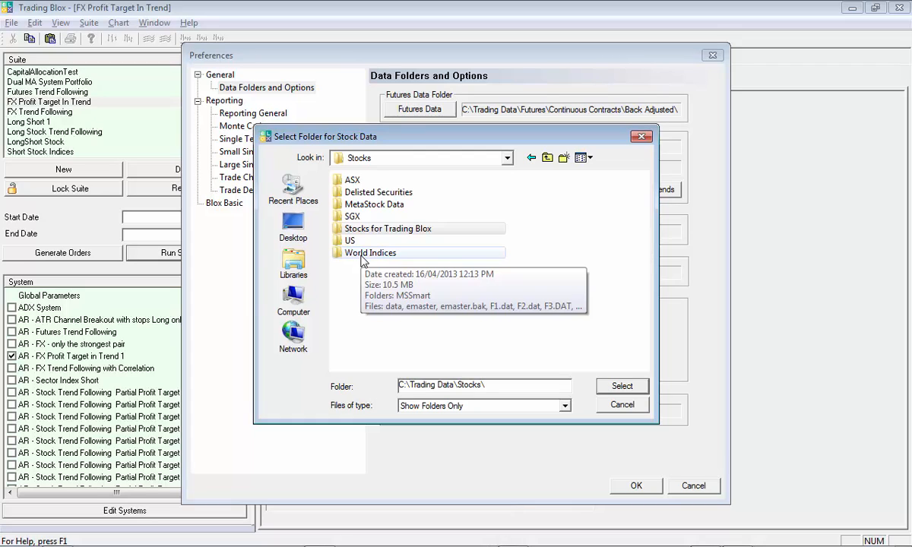
Step: Examine the subfolders of MetaStock Data, including the exchange folders inside Asia
{"action": "mouse_move", "coordinate": [356, 215]}
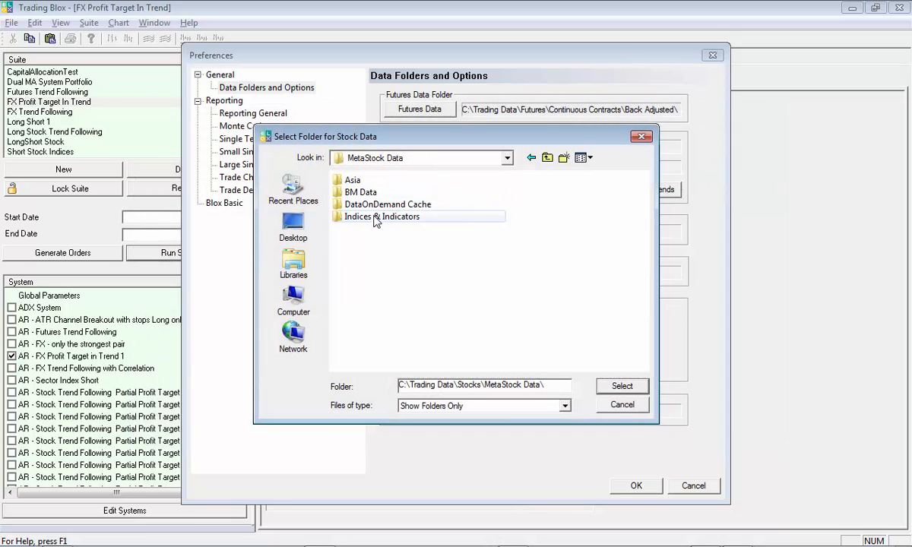
{"action": "double_click", "coordinate": [340, 183]}
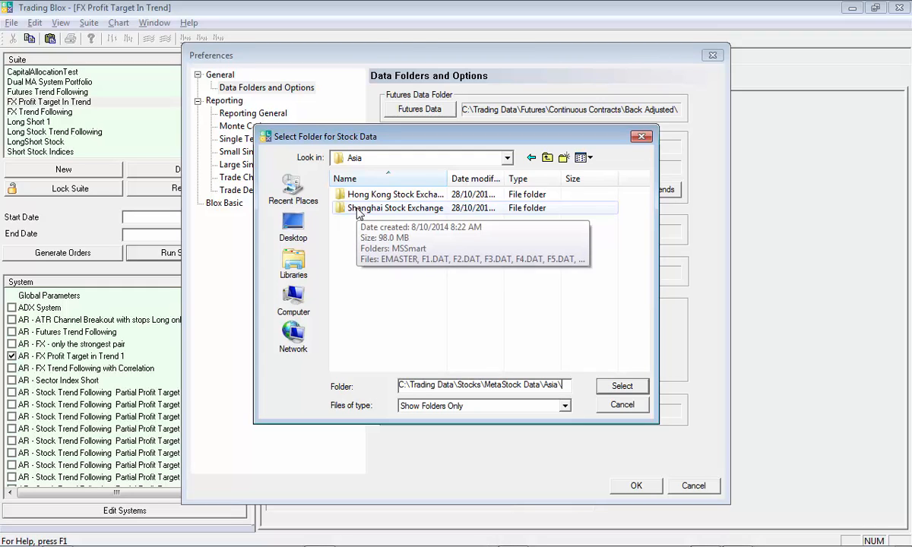
{"action": "left_click", "coordinate": [546, 158]}
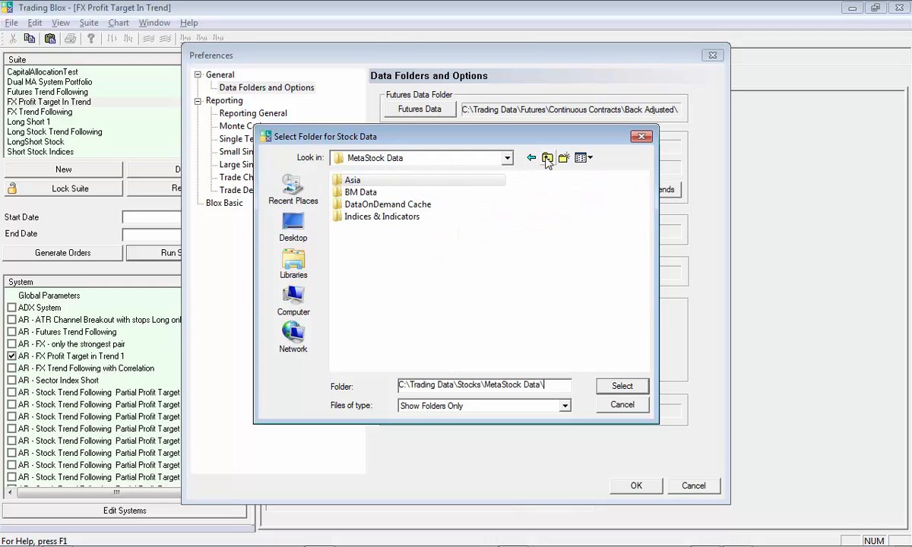
{"action": "left_click", "coordinate": [360, 195]}
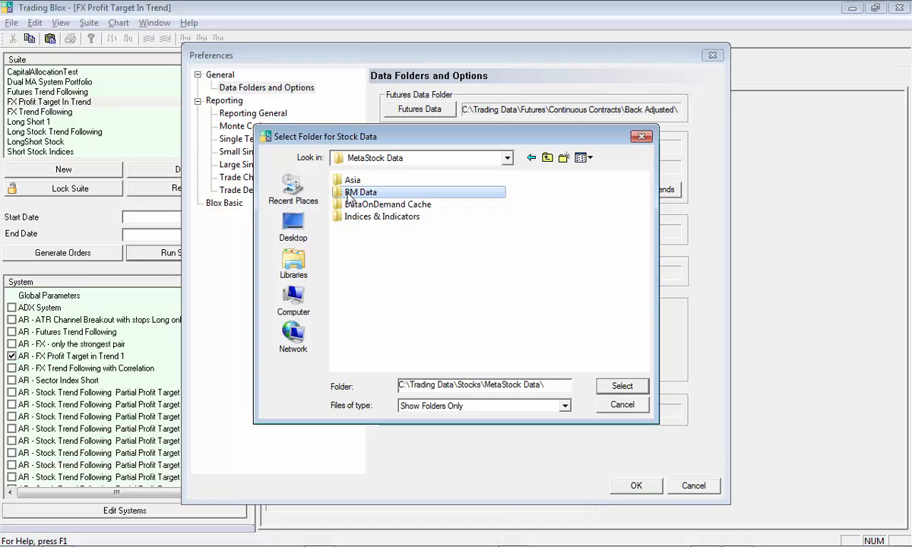
{"action": "left_click", "coordinate": [348, 206]}
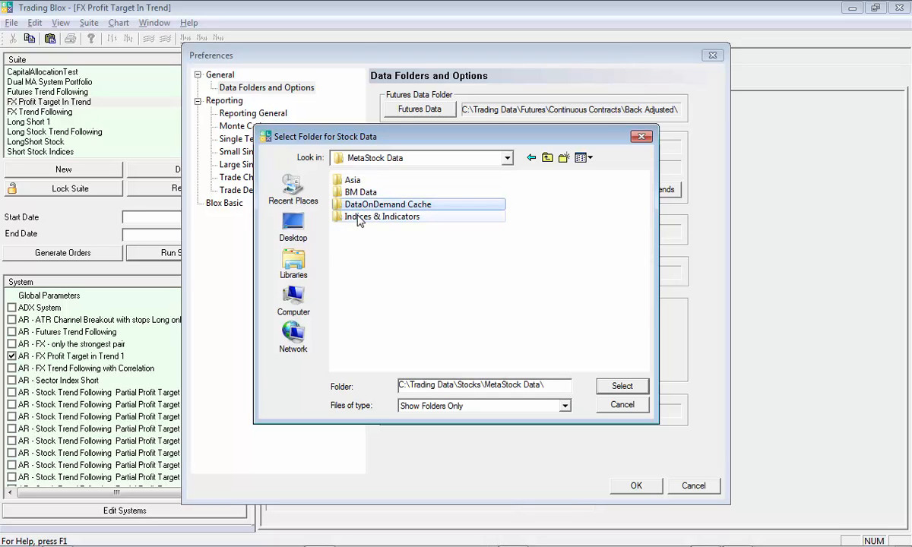
{"action": "left_click", "coordinate": [358, 218]}
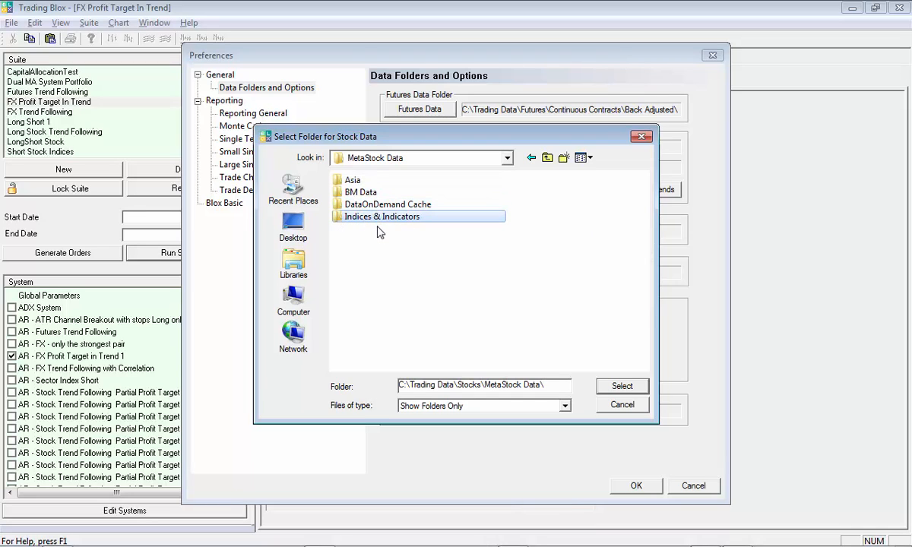
Step: Go back to Stocks, view the Asia folder under MetaStock Data again, and cancel the folder selection
{"action": "left_click", "coordinate": [547, 158]}
{"action": "left_click", "coordinate": [449, 203]}
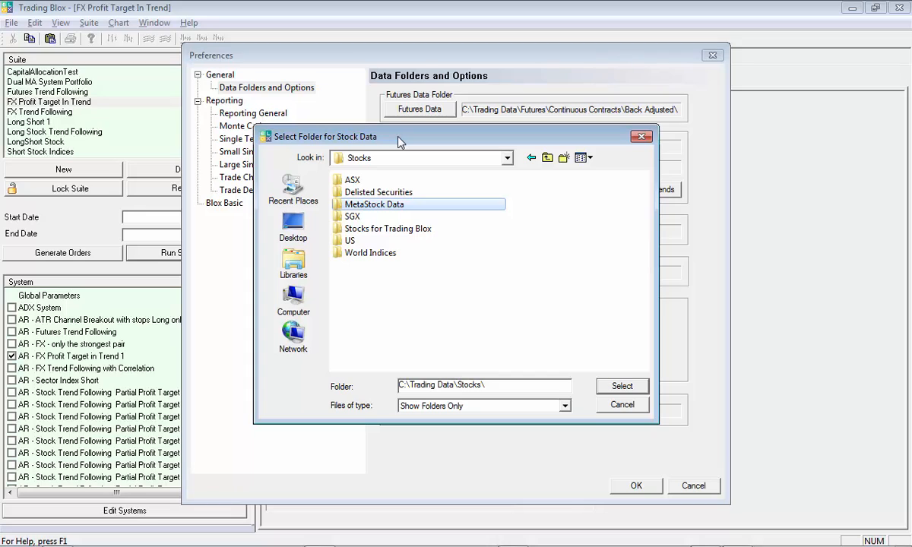
{"action": "double_click", "coordinate": [359, 209]}
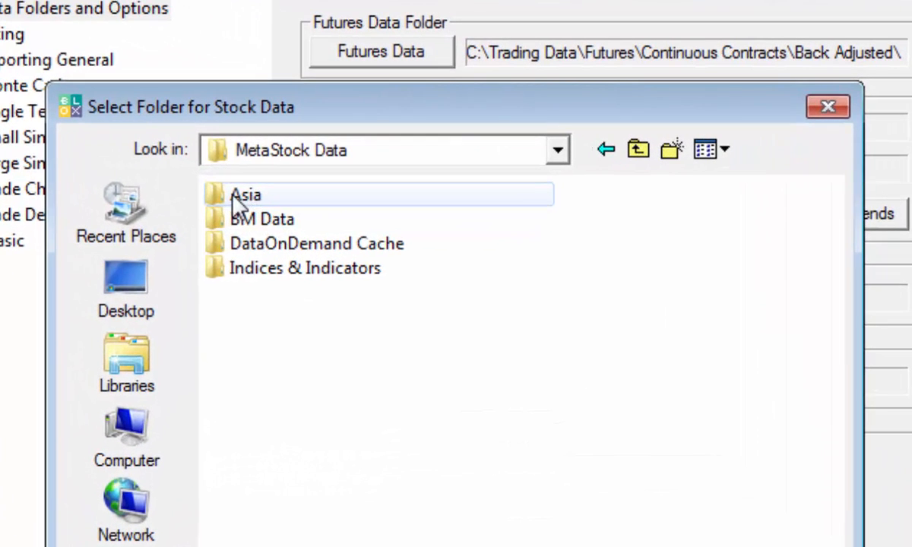
{"action": "double_click", "coordinate": [235, 196]}
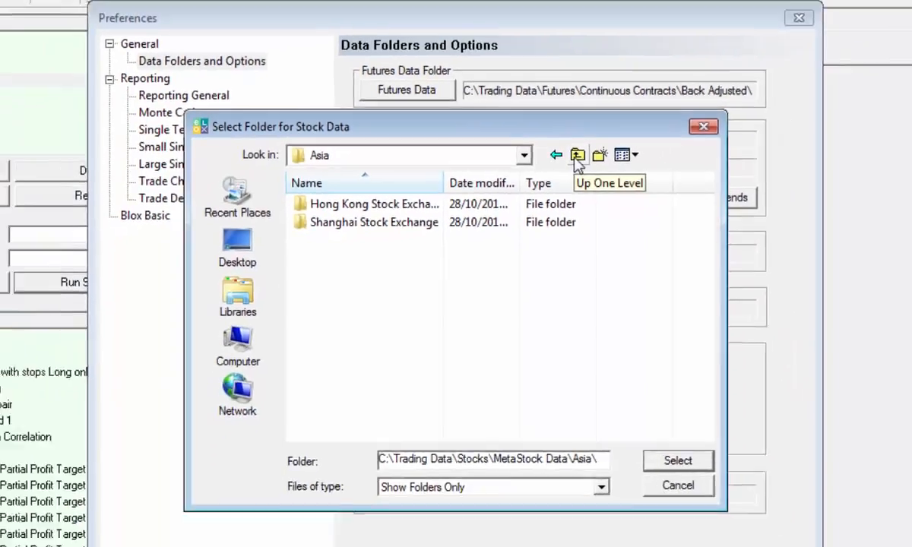
{"action": "left_click", "coordinate": [637, 151]}
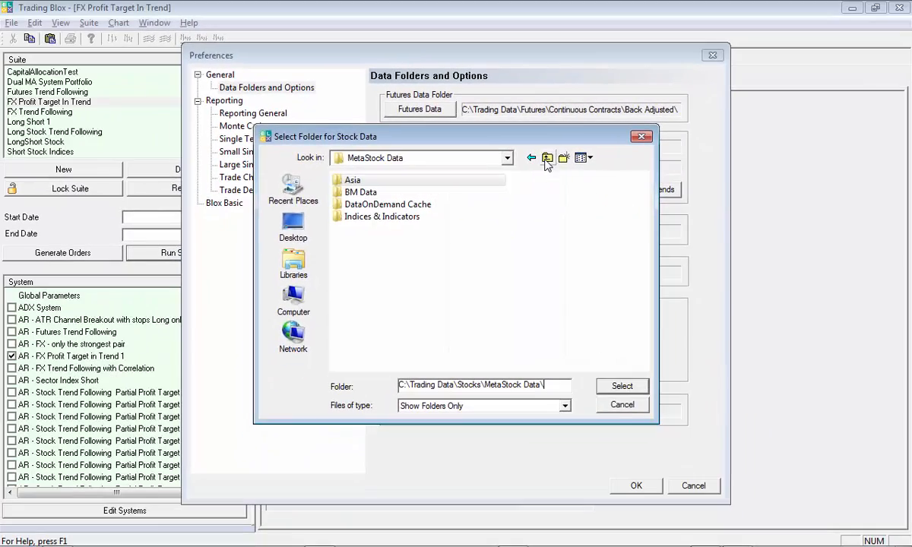
{"action": "left_click", "coordinate": [622, 406]}
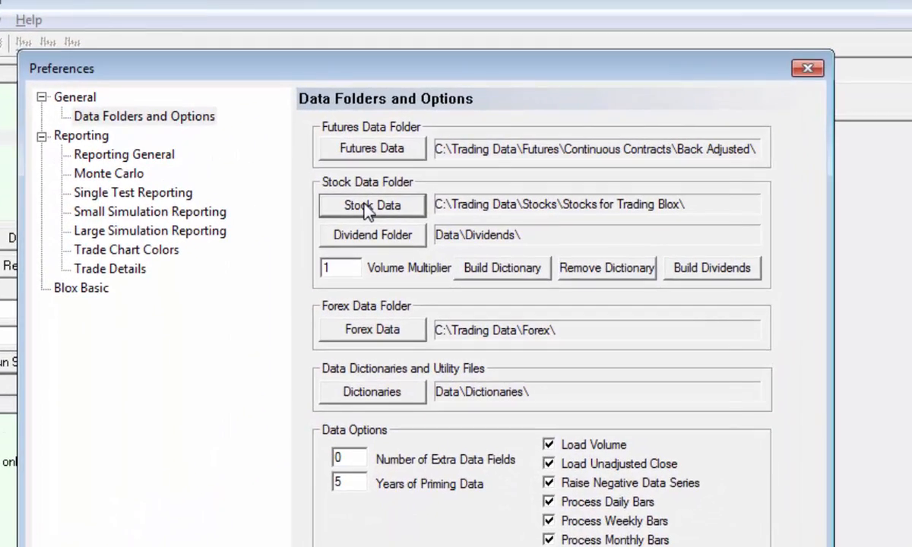
Step: Reopen the stock data folder selection and go from Stocks for Trading Blox to its parent folder Stocks
{"action": "left_click", "coordinate": [367, 206]}
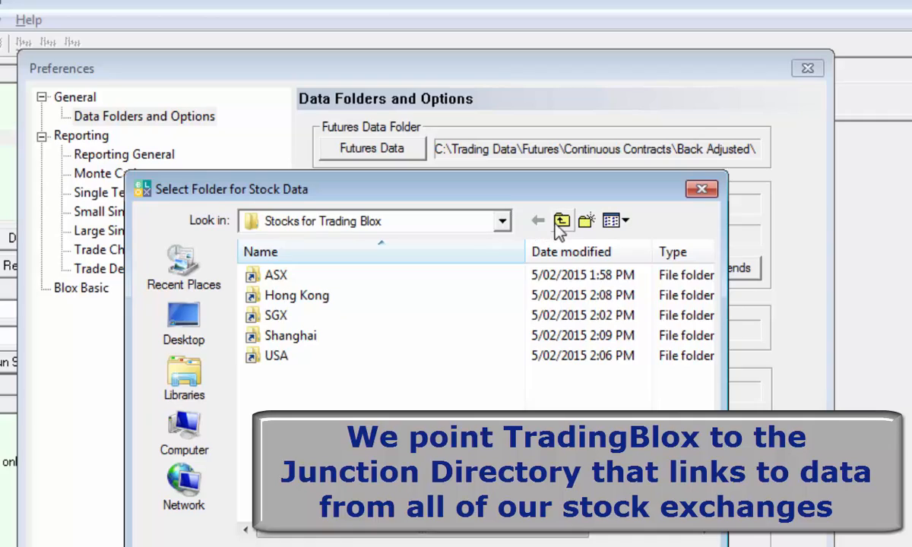
{"action": "left_click", "coordinate": [502, 222]}
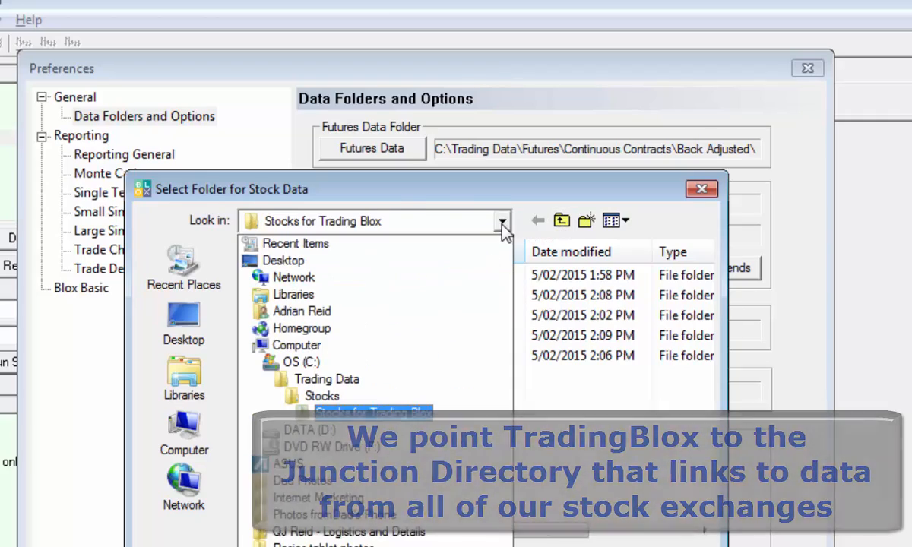
{"action": "left_click", "coordinate": [343, 395]}
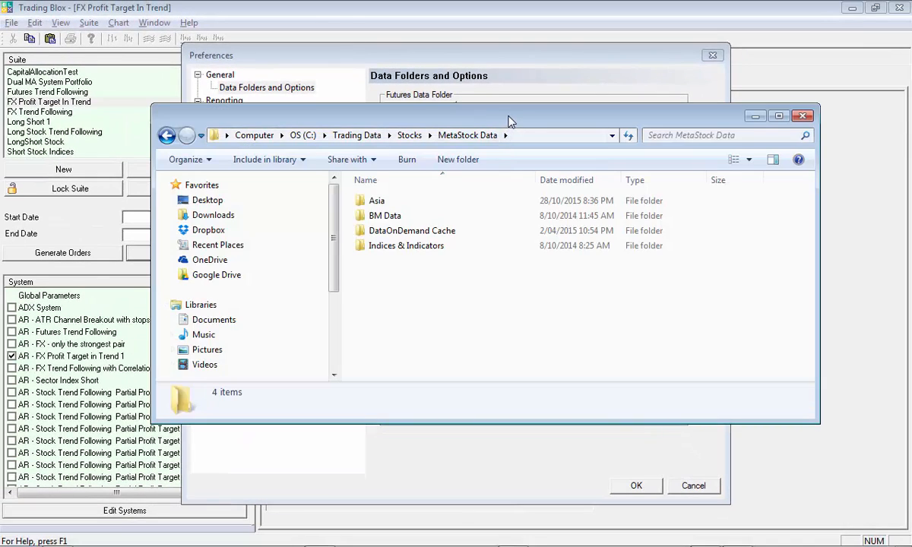
Step: In File Explorer, open the Hong Kong Stock Exchange folder under MetaStock Data\Asia and display its full path
{"action": "left_click_drag", "start_coordinate": [476, 111], "coordinate": [463, 110]}
{"action": "double_click", "coordinate": [350, 203]}
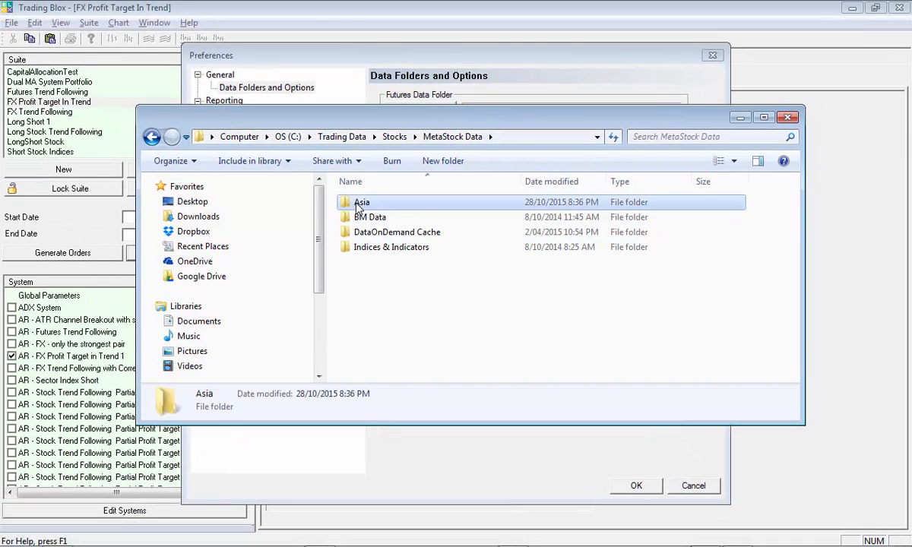
{"action": "left_click", "coordinate": [374, 204]}
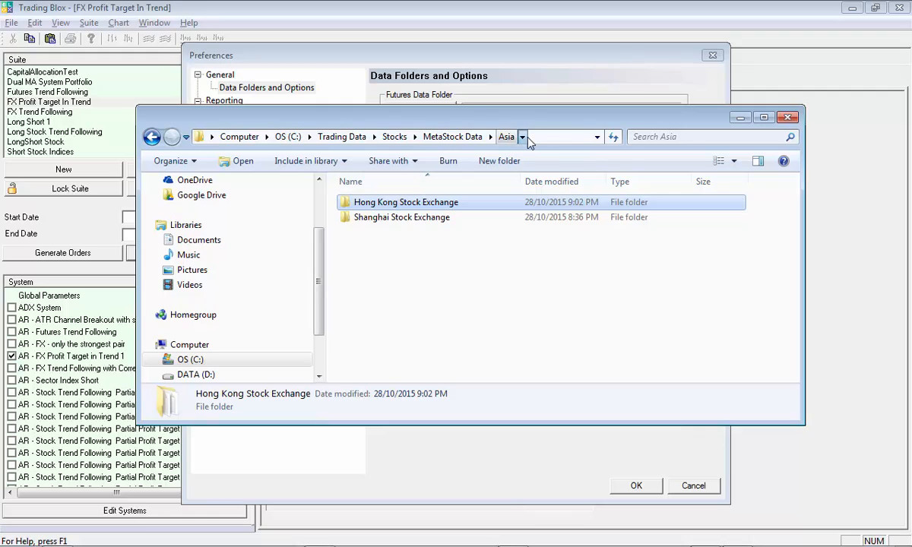
{"action": "left_click", "coordinate": [523, 137]}
{"action": "left_click", "coordinate": [550, 141]}
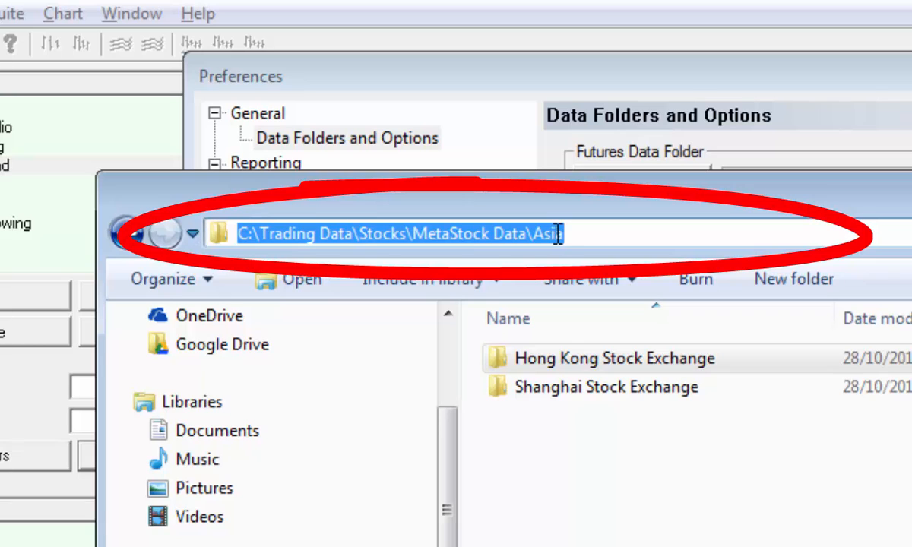
{"action": "double_click", "coordinate": [544, 363]}
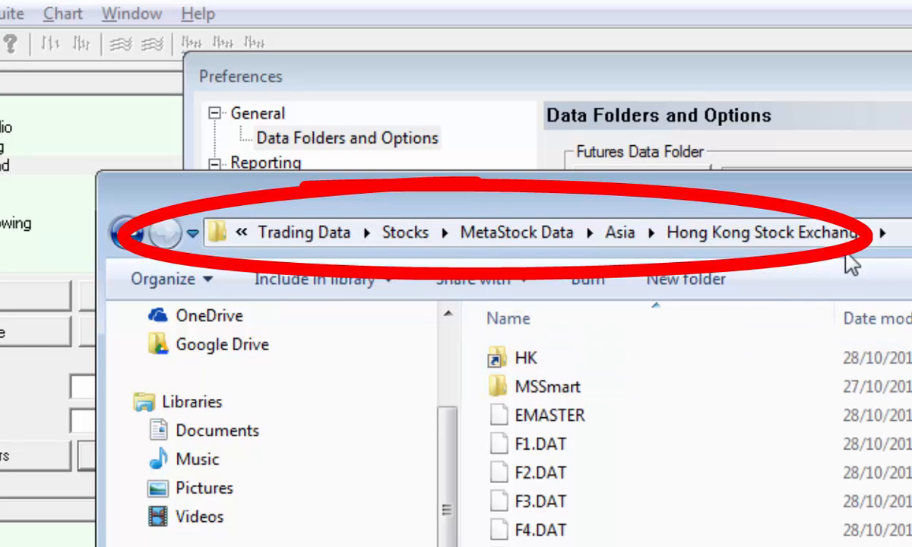
{"action": "left_click", "coordinate": [848, 242]}
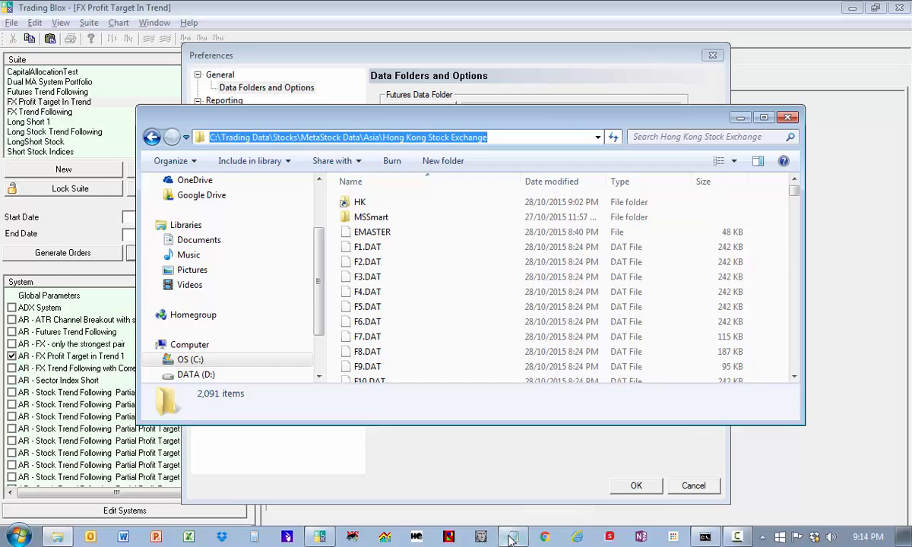
Step: Switch to Notepad and examine the default data directory path and the path of the directory to create the link from
{"action": "left_click", "coordinate": [480, 538]}
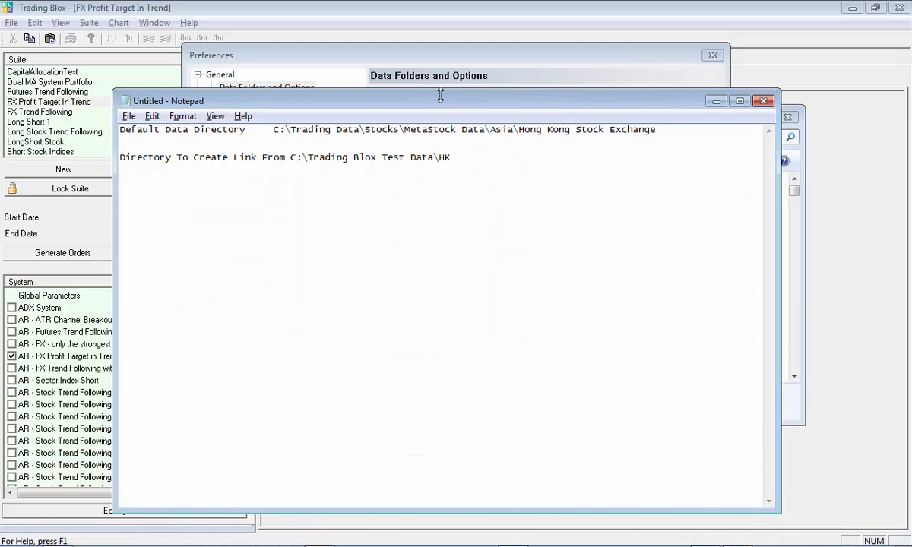
{"action": "left_click_drag", "start_coordinate": [438, 94], "coordinate": [466, 225]}
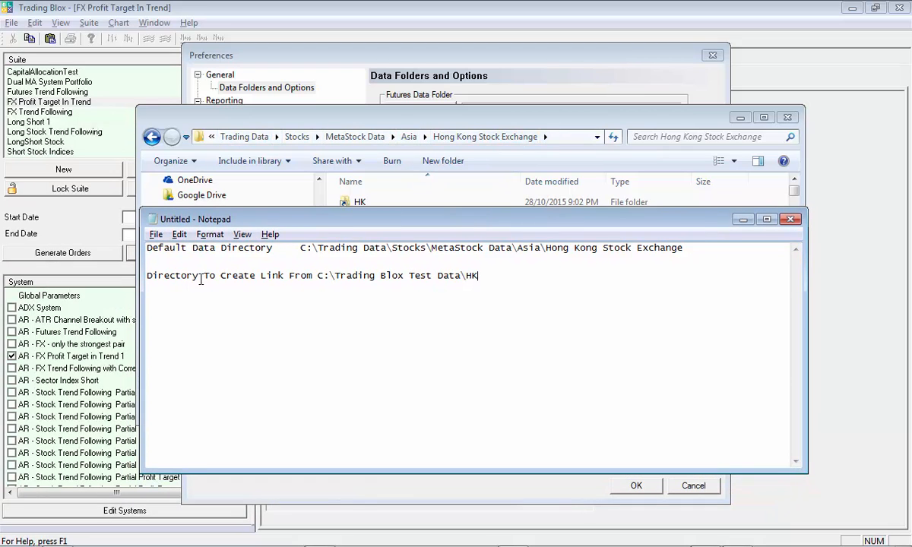
{"action": "left_click_drag", "start_coordinate": [301, 248], "coordinate": [689, 248]}
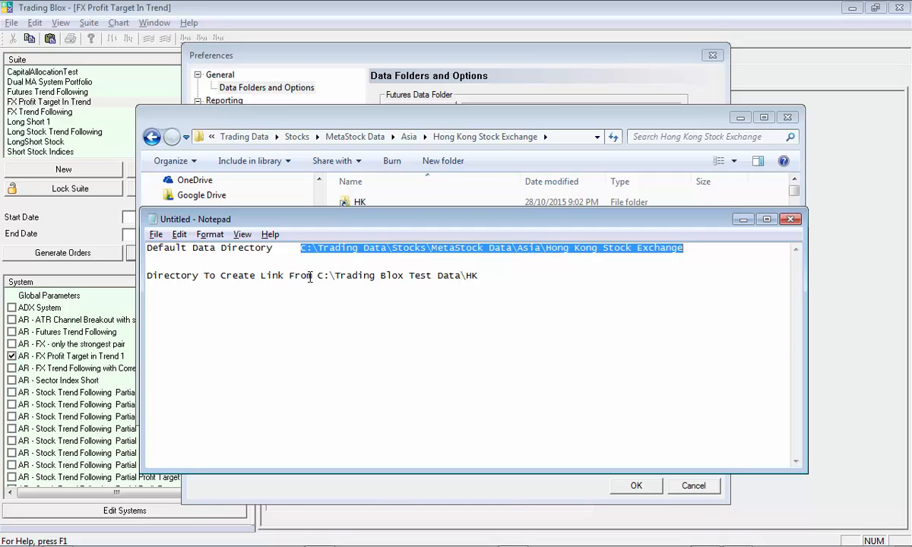
{"action": "left_click_drag", "start_coordinate": [318, 276], "coordinate": [336, 276]}
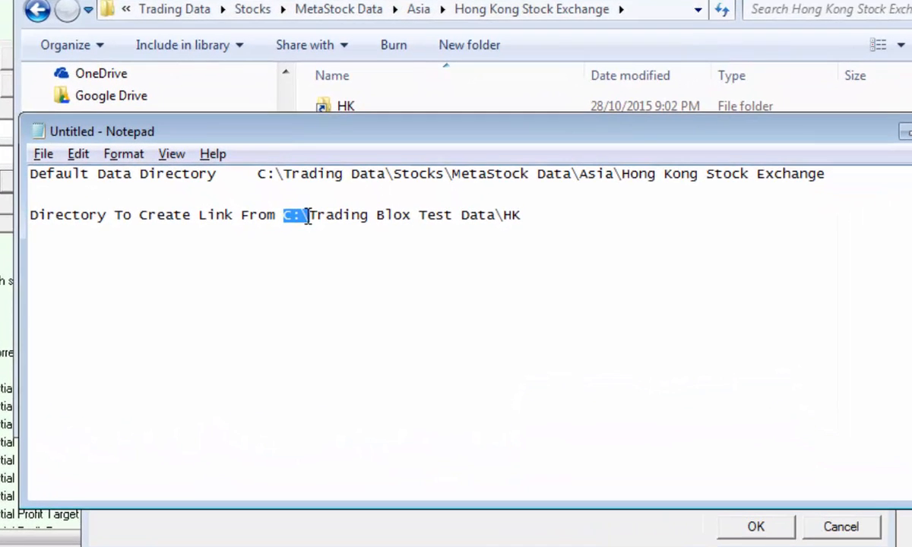
{"action": "left_click_drag", "start_coordinate": [308, 217], "coordinate": [535, 214]}
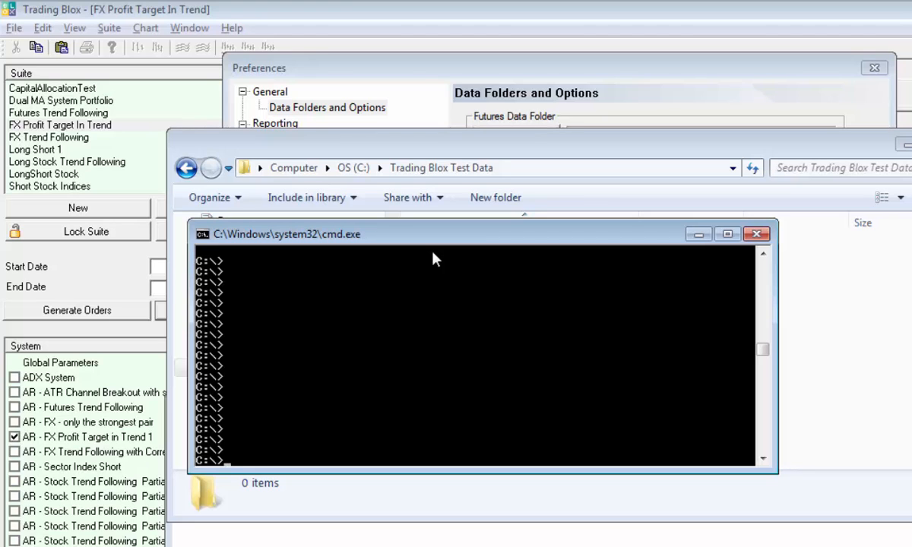
Step: In the Command Prompt, list the mklink options and enter mklink /J "C:\Trading Blox Test Data\HK" "C:\Trading Data\Stocks\MetaStock Data\Asia\Hong Kong Stock Exchange"
{"action": "type", "text": "mklink"}
{"action": "key", "text": "Return"}
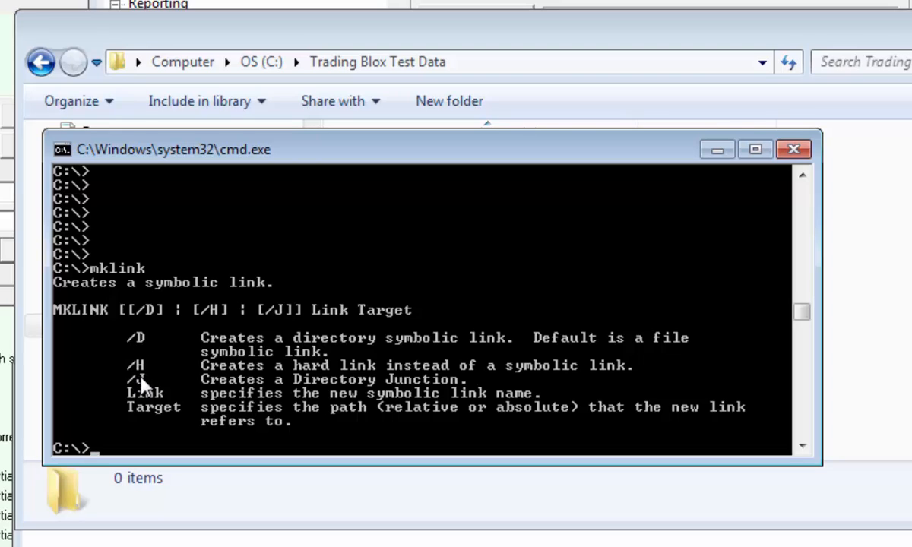
{"action": "right_click", "coordinate": [456, 393]}
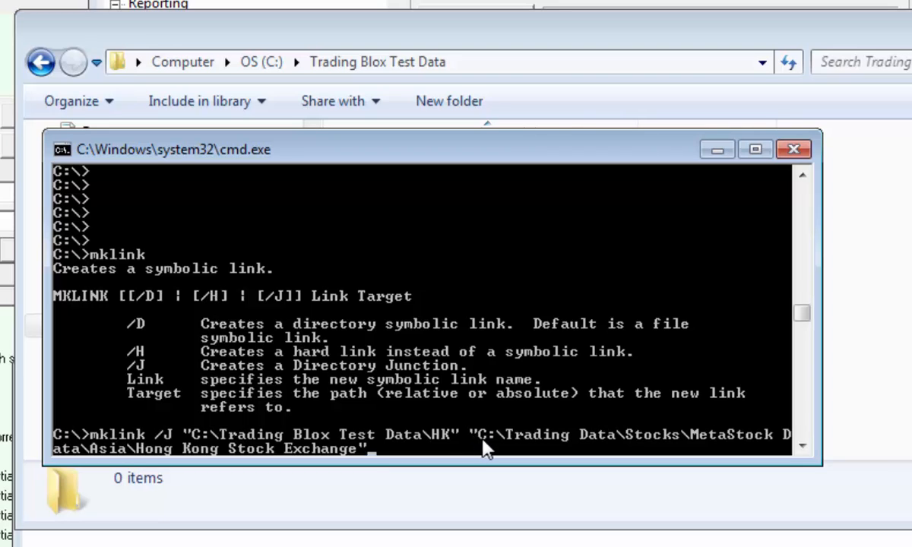
Step: In File Explorer, browse to Trading Data\Stocks\MetaStock Data\Asia\Hong Kong Stock Exchange on drive C: and display its full path
{"action": "left_click", "coordinate": [452, 29]}
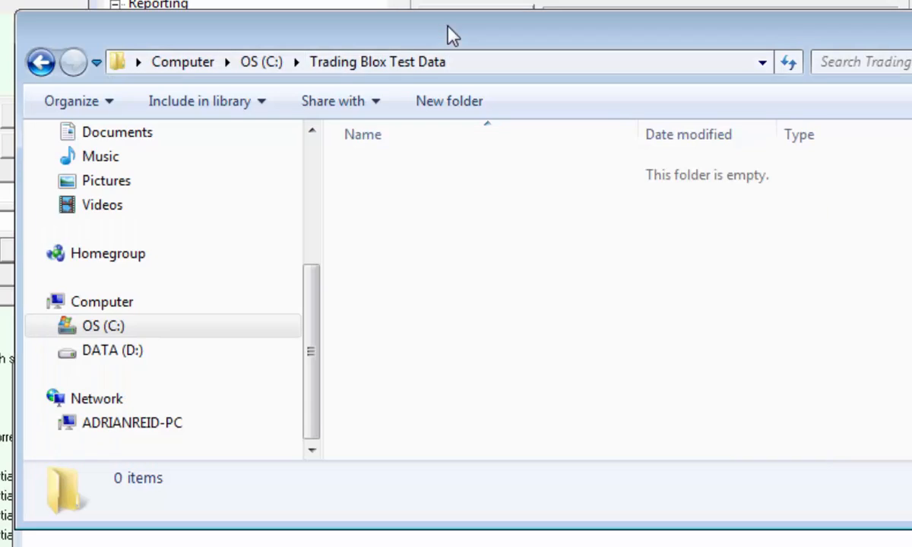
{"action": "left_click", "coordinate": [259, 65]}
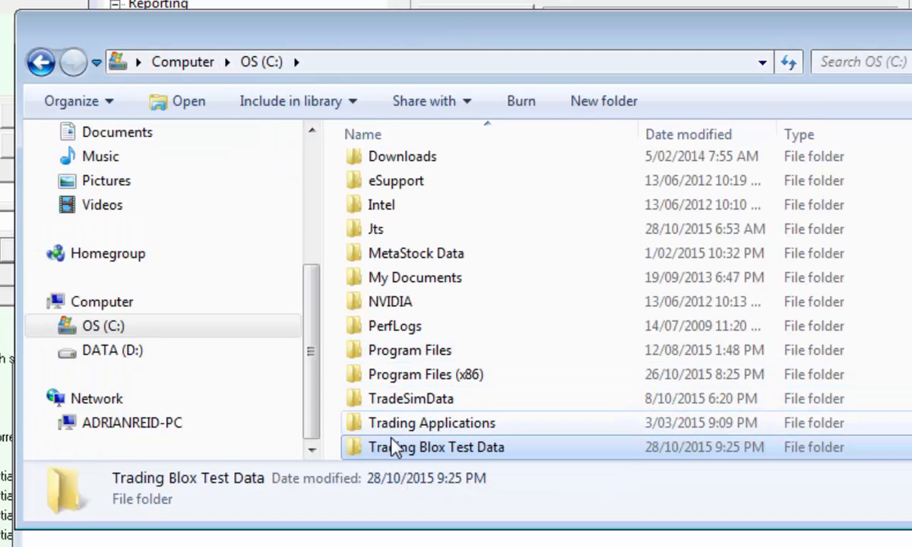
{"action": "scroll", "coordinate": [393, 397], "scroll_direction": "down", "scroll_amount": 1}
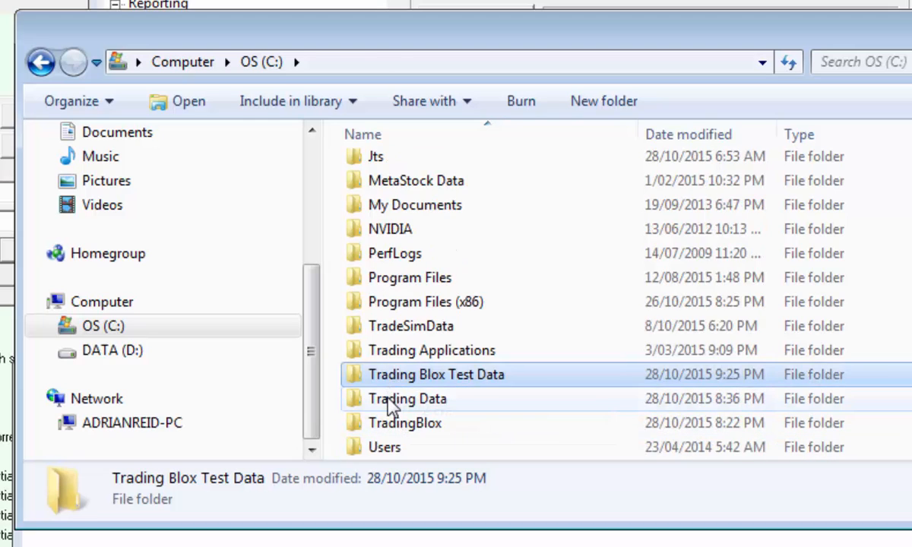
{"action": "double_click", "coordinate": [391, 400]}
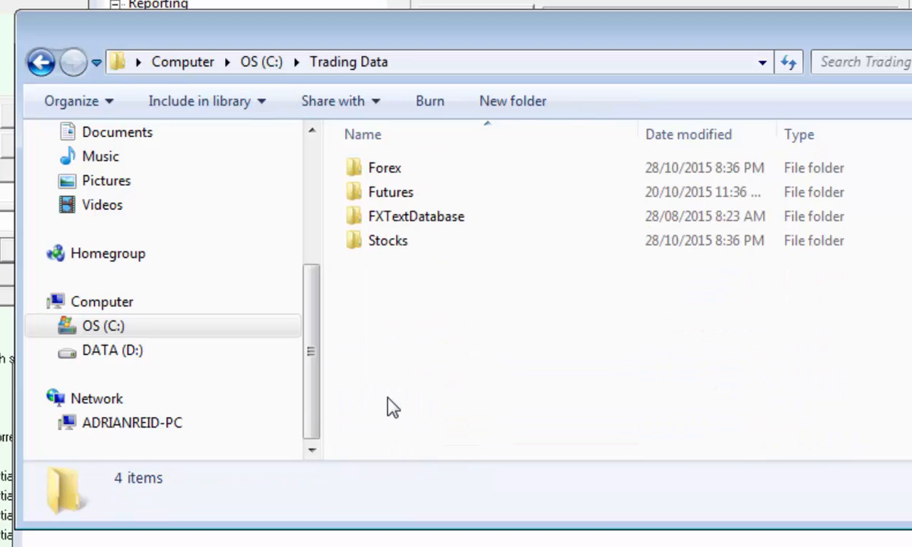
{"action": "double_click", "coordinate": [375, 248]}
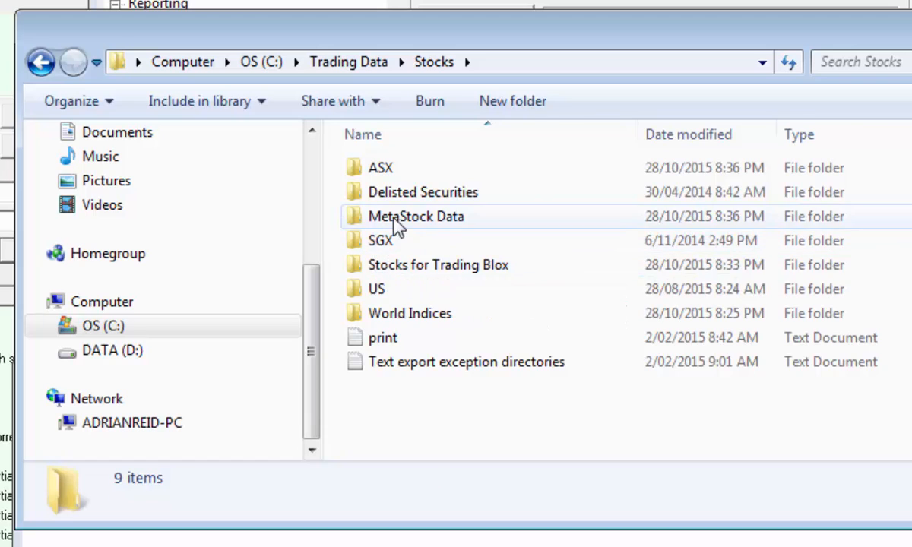
{"action": "double_click", "coordinate": [394, 219]}
{"action": "double_click", "coordinate": [378, 170]}
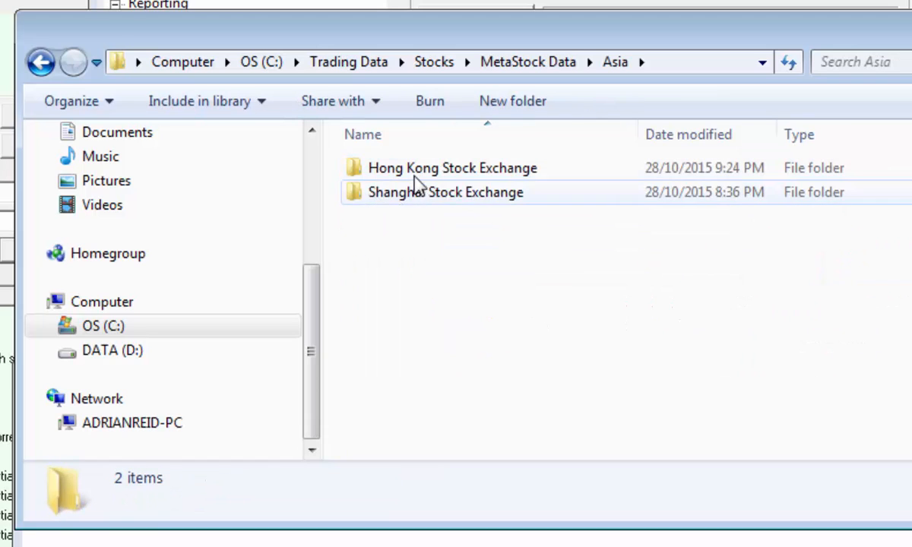
{"action": "double_click", "coordinate": [408, 170]}
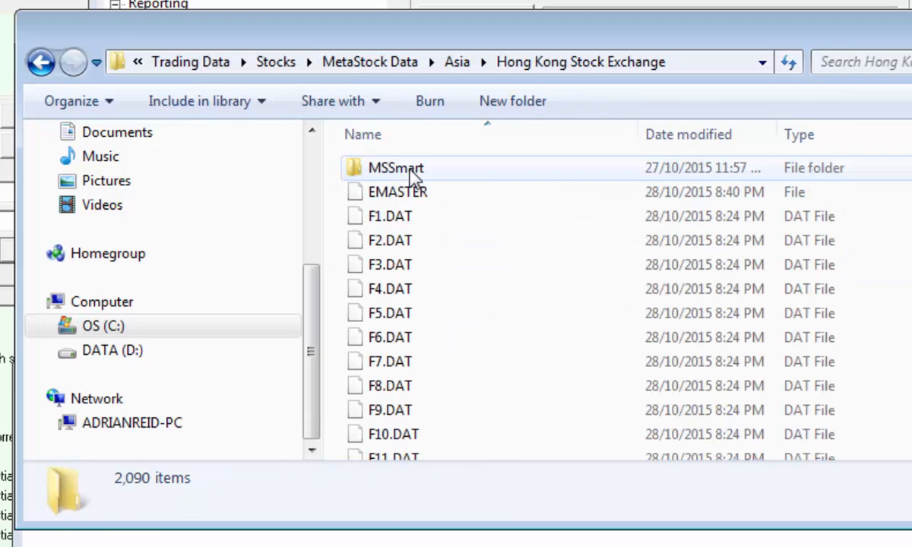
{"action": "left_click", "coordinate": [699, 62]}
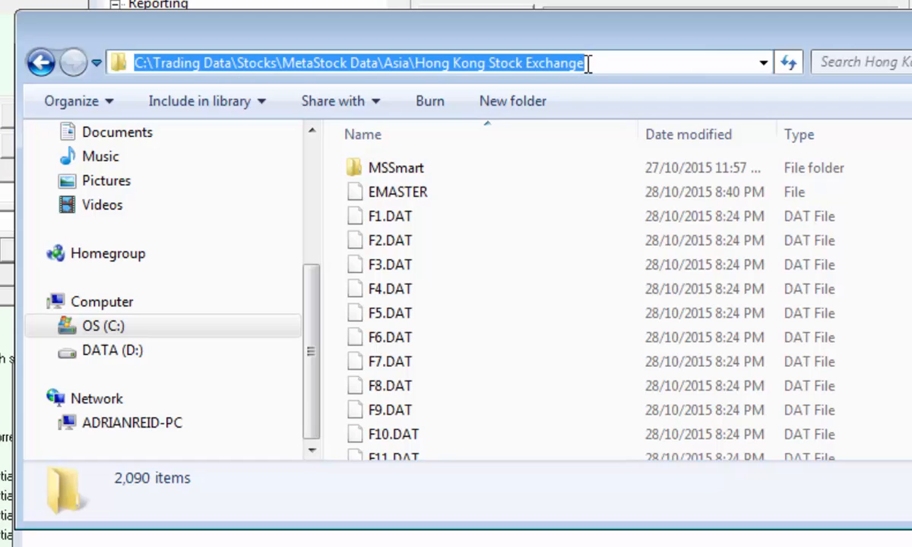
Step: In the Command Prompt, run the entered mklink /J command to link HK in Trading Blox Test Data to the Hong Kong Stock Exchange folder
{"action": "key", "text": "alt+Tab"}
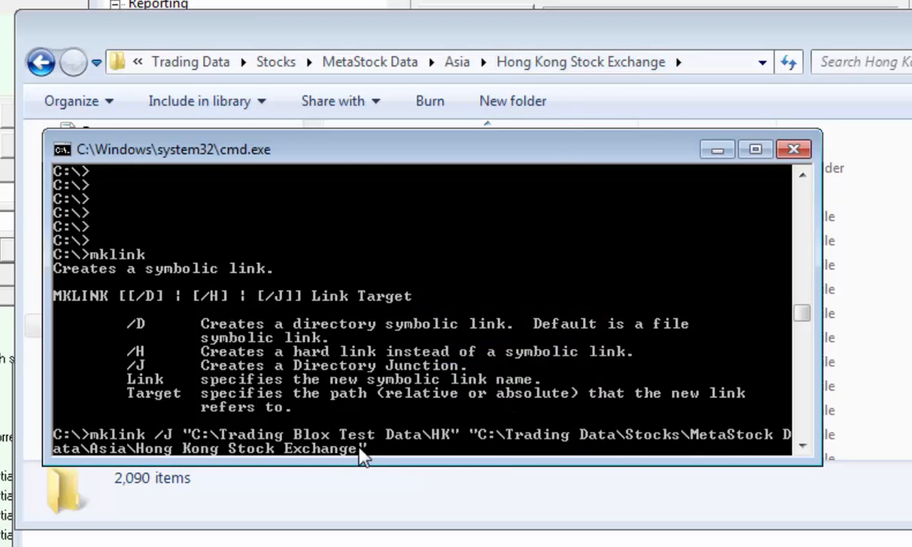
{"action": "key", "text": "Return"}
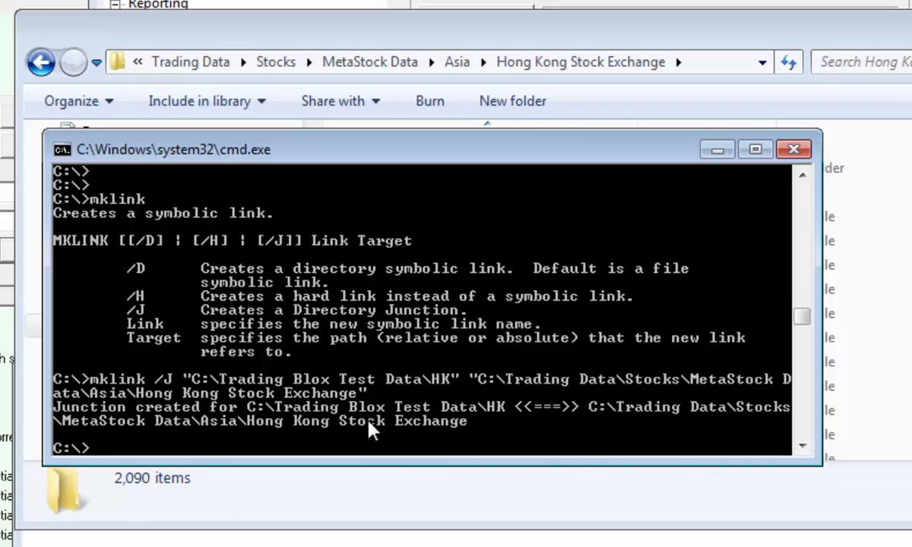
Step: In File Explorer, open C:\Trading Blox Test Data, examine the files inside the HK junction and return to the parent folder
{"action": "left_click", "coordinate": [424, 41]}
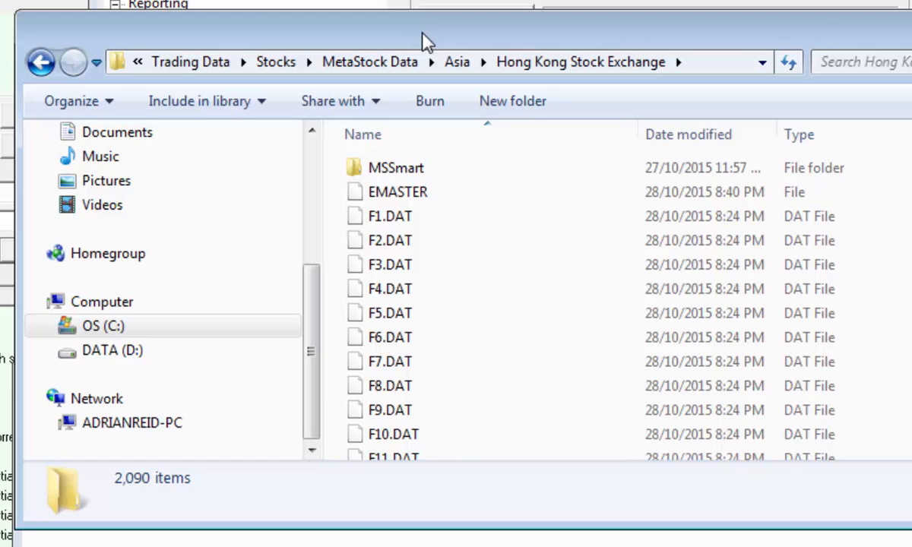
{"action": "left_click", "coordinate": [89, 331]}
{"action": "double_click", "coordinate": [430, 425]}
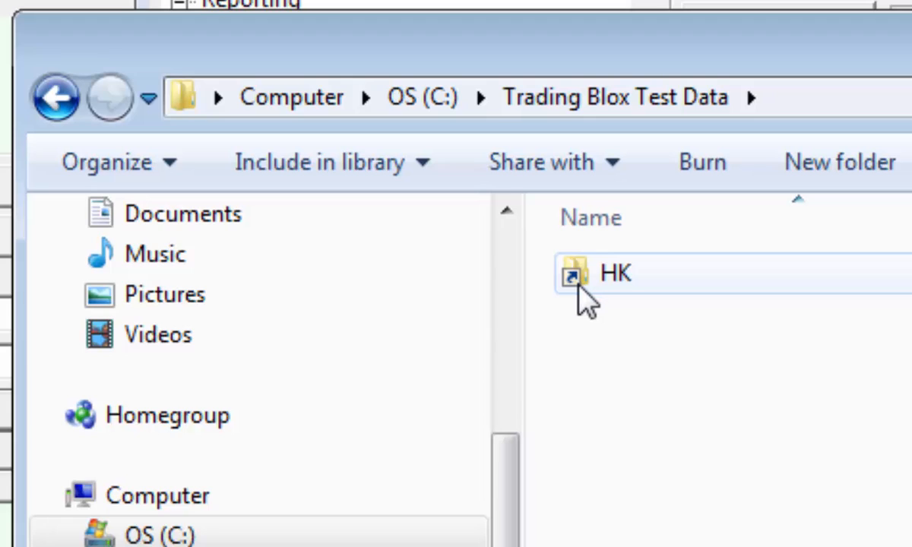
{"action": "double_click", "coordinate": [577, 285]}
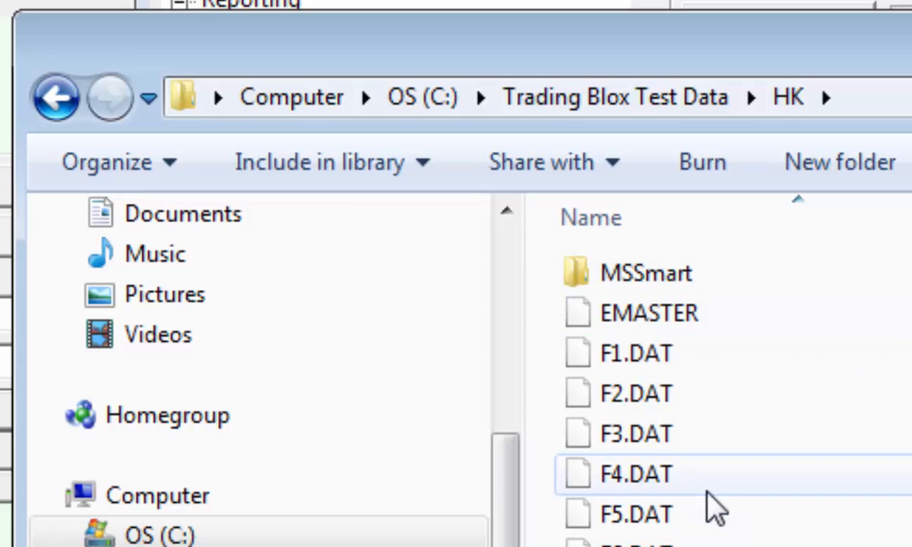
{"action": "scroll", "coordinate": [709, 510], "scroll_direction": "down", "scroll_amount": 20}
{"action": "scroll", "coordinate": [719, 523], "scroll_direction": "down", "scroll_amount": 20}
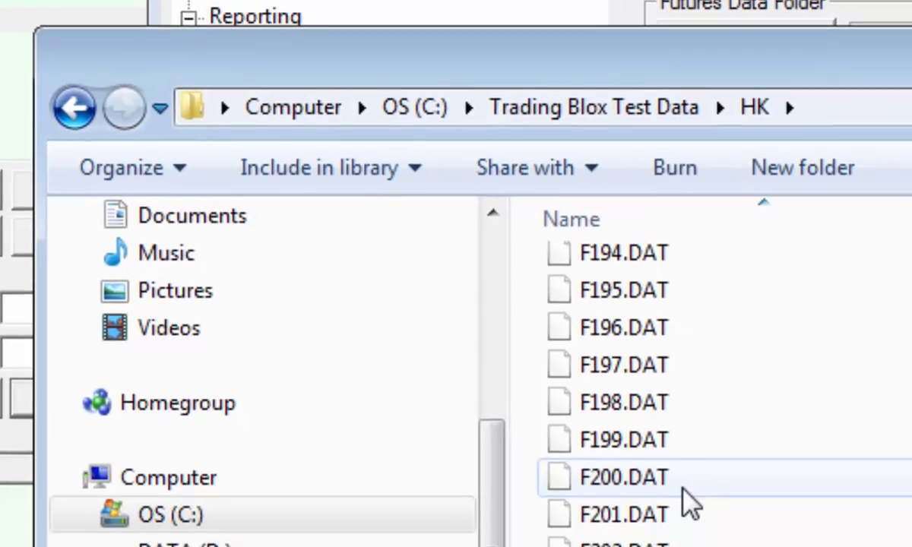
{"action": "scroll", "coordinate": [718, 523], "scroll_direction": "up", "scroll_amount": 15}
{"action": "left_click", "coordinate": [677, 103]}
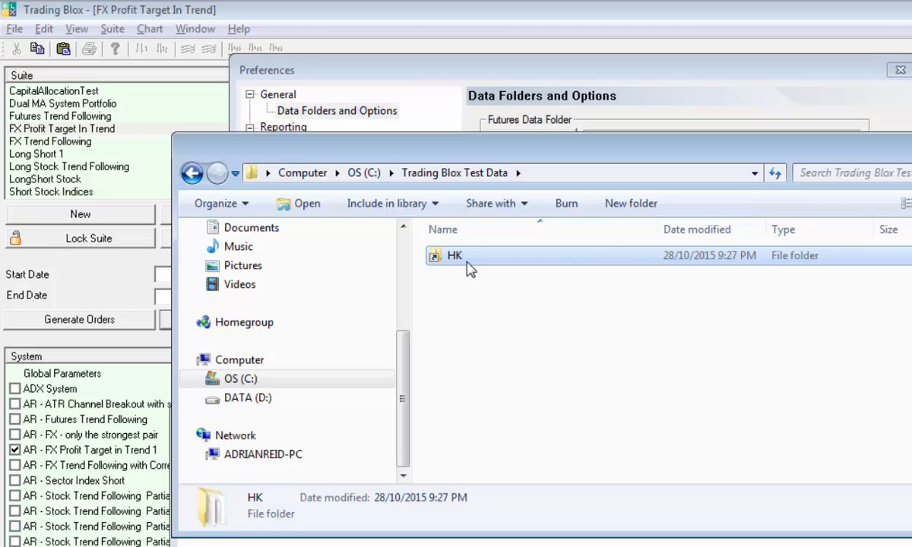
Step: Open the Shanghai Stock Exchange folder under Trading Data\Stocks\MetaStock Data\Asia and copy its full path
{"action": "key", "text": "alt+Tab"}
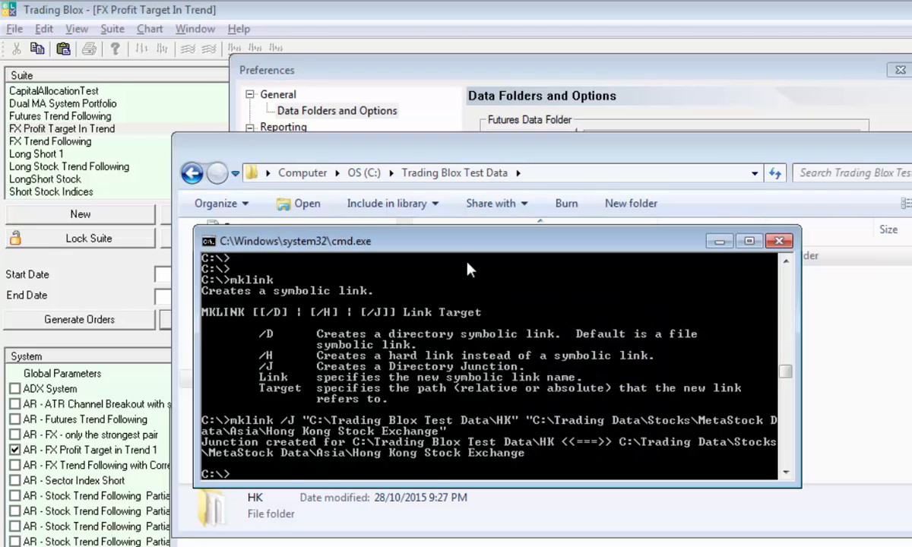
{"action": "key", "text": "Return"}
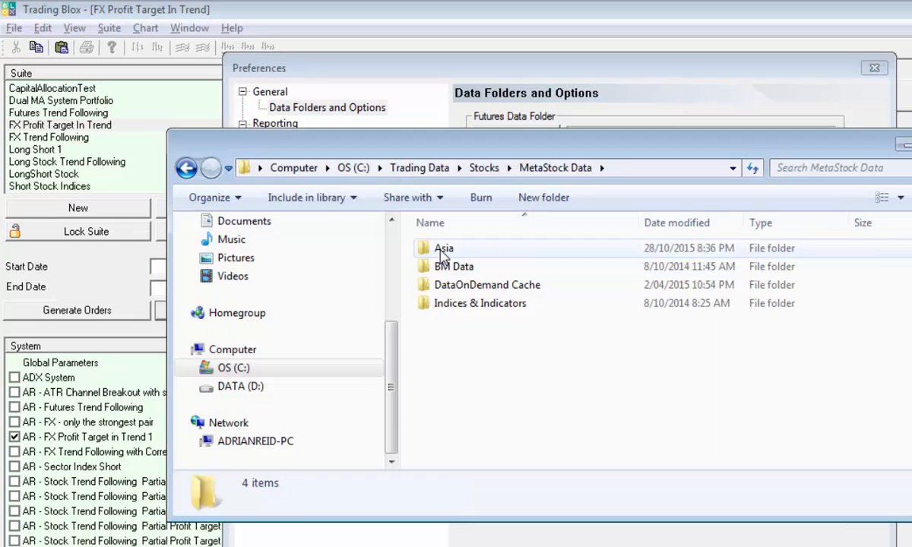
{"action": "double_click", "coordinate": [443, 251]}
{"action": "left_click", "coordinate": [449, 273]}
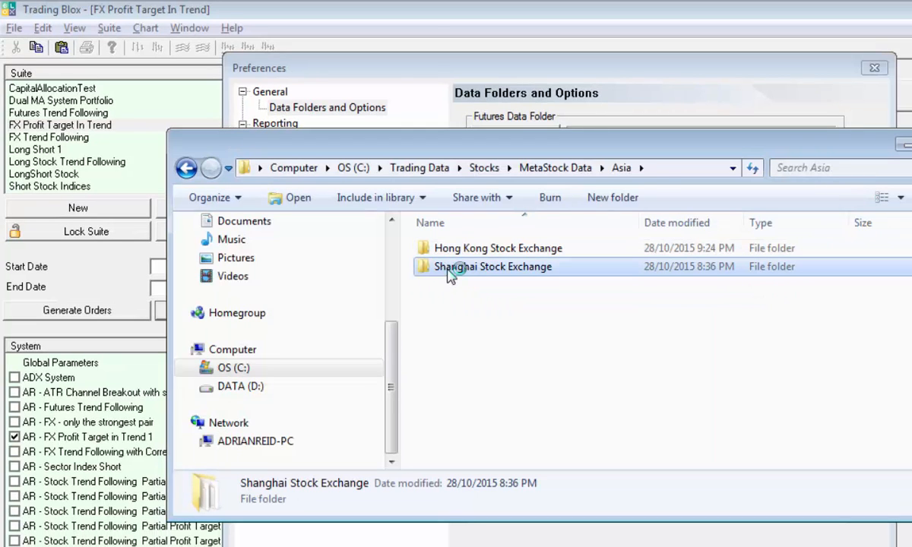
{"action": "left_click", "coordinate": [662, 170]}
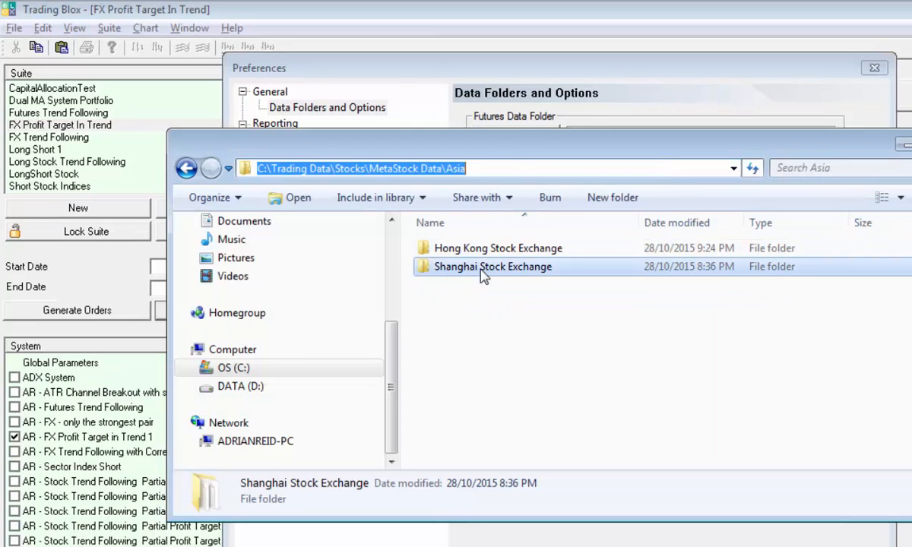
{"action": "double_click", "coordinate": [443, 267]}
{"action": "left_click", "coordinate": [661, 167]}
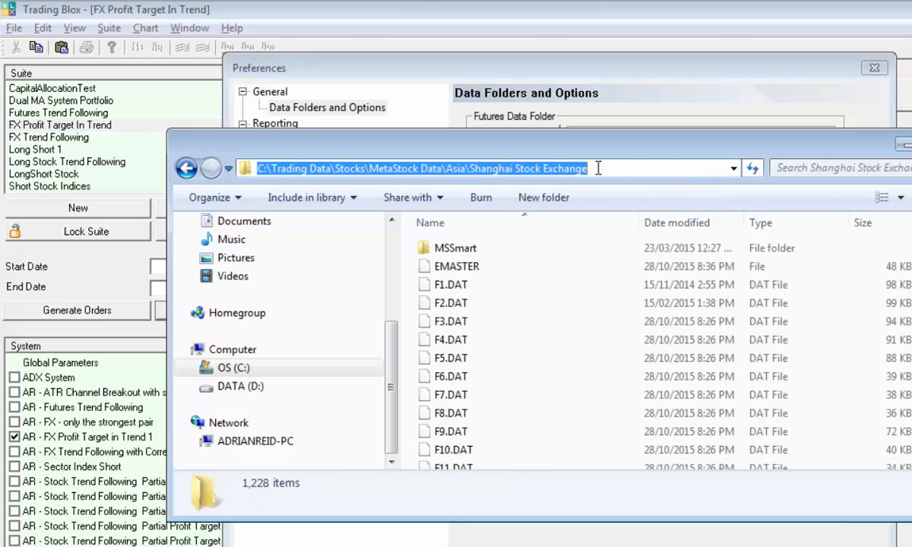
{"action": "left_click_drag", "start_coordinate": [598, 168], "coordinate": [225, 173]}
{"action": "key", "text": "cmd+c"}
Step: In the Command Prompt, recall the last mklink command and replace its target path with "C:\Trading Data\Stocks\MetaStock Data\Asia\Shanghai Stock Exchange"
{"action": "key", "text": "alt+Tab"}
{"action": "key", "text": "alt+Tab"}
{"action": "key", "text": "alt+Tab"}
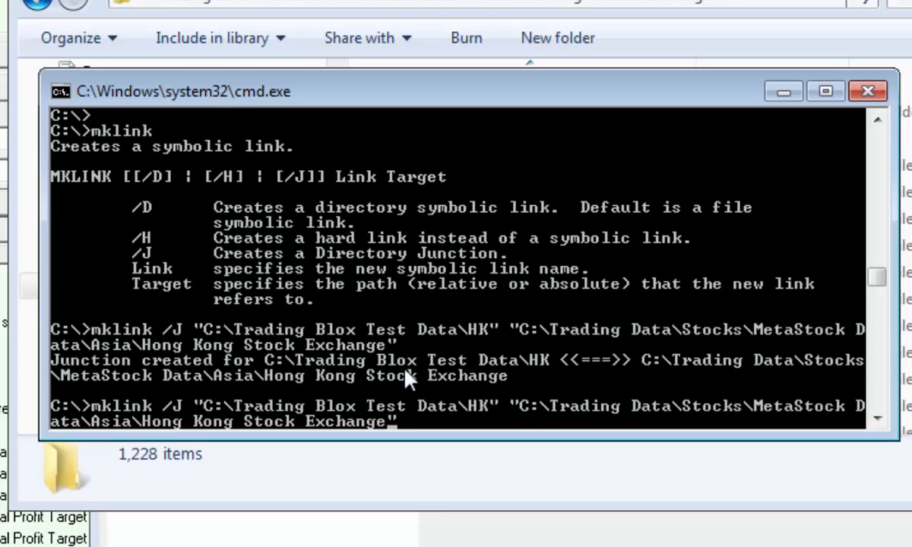
{"action": "key", "text": "Left"}
{"action": "key", "text": "BackSpace"}
{"action": "key", "text": "BackSpace"}
{"action": "key", "text": "BackSpace"}
{"action": "key", "text": "BackSpace"}
{"action": "key", "text": "BackSpace"}
{"action": "key", "text": "BackSpace"}
{"action": "key", "text": "BackSpace"}
{"action": "key", "text": "BackSpace"}
{"action": "key", "text": "BackSpace"}
{"action": "key", "text": "BackSpace"}
{"action": "key", "text": "BackSpace"}
{"action": "key", "text": "BackSpace"}
{"action": "key", "text": "BackSpace"}
{"action": "key", "text": "BackSpace"}
{"action": "key", "text": "BackSpace"}
{"action": "key", "text": "BackSpace"}
{"action": "key", "text": "BackSpace"}
{"action": "key", "text": "BackSpace"}
{"action": "key", "text": "BackSpace"}
{"action": "key", "text": "BackSpace"}
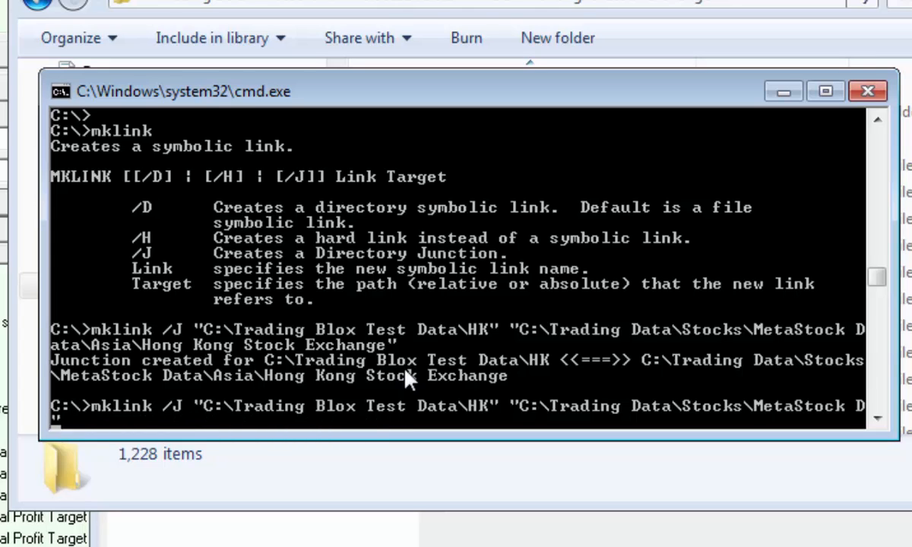
{"action": "key", "text": "BackSpace"}
{"action": "key", "text": "BackSpace"}
{"action": "key", "text": "BackSpace"}
{"action": "key", "text": "BackSpace"}
{"action": "key", "text": "BackSpace"}
{"action": "key", "text": "BackSpace"}
{"action": "key", "text": "BackSpace"}
{"action": "key", "text": "BackSpace"}
{"action": "key", "text": "BackSpace"}
{"action": "key", "text": "BackSpace"}
{"action": "key", "text": "BackSpace"}
{"action": "key", "text": "BackSpace"}
{"action": "key", "text": "BackSpace"}
{"action": "key", "text": "BackSpace"}
{"action": "key", "text": "BackSpace"}
{"action": "key", "text": "BackSpace"}
{"action": "key", "text": "BackSpace"}
{"action": "key", "text": "BackSpace"}
{"action": "key", "text": "BackSpace"}
{"action": "key", "text": "BackSpace"}
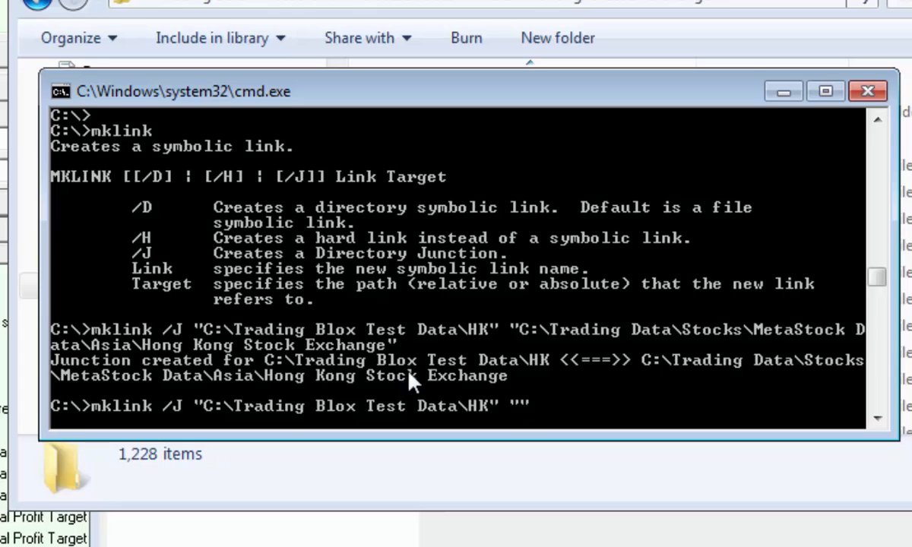
{"action": "right_click", "coordinate": [523, 410]}
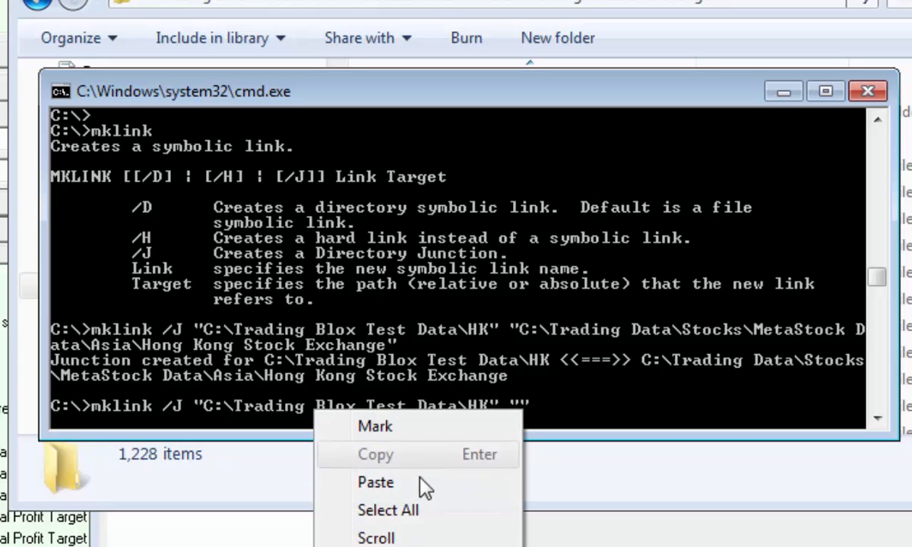
{"action": "left_click", "coordinate": [374, 483]}
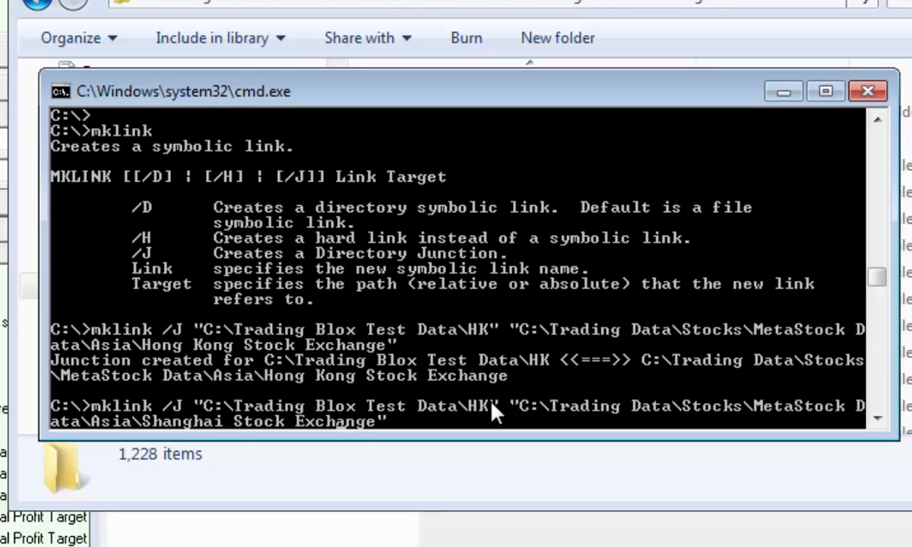
Step: Change the link name in the recalled command from HK to SH and run it to create the Shanghai junction
{"action": "key", "text": "Left"}
{"action": "key", "text": "Left"}
{"action": "key", "text": "Left"}
{"action": "key", "text": "Left"}
{"action": "key", "text": "Left"}
{"action": "key", "text": "Left"}
{"action": "key", "text": "Left"}
{"action": "key", "text": "Left"}
{"action": "key", "text": "Left"}
{"action": "key", "text": "Left"}
{"action": "key", "text": "Left"}
{"action": "key", "text": "Left"}
{"action": "key", "text": "Left"}
{"action": "key", "text": "Left"}
{"action": "key", "text": "Left"}
{"action": "key", "text": "Left"}
{"action": "key", "text": "Left"}
{"action": "key", "text": "Left"}
{"action": "key", "text": "Left"}
{"action": "key", "text": "Left"}
{"action": "key", "text": "BackSpace"}
{"action": "key", "text": "BackSpace"}
{"action": "type", "text": "SH"}
{"action": "key", "text": "Return"}
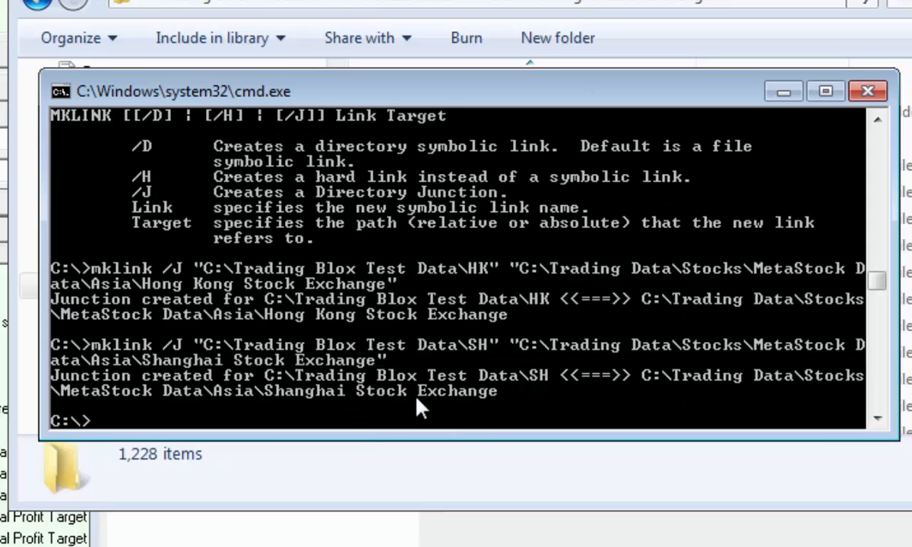
Step: In File Explorer, open C:\Trading Blox Test Data, view the files inside the SH junction and return to the parent folder
{"action": "left_click", "coordinate": [435, 3]}
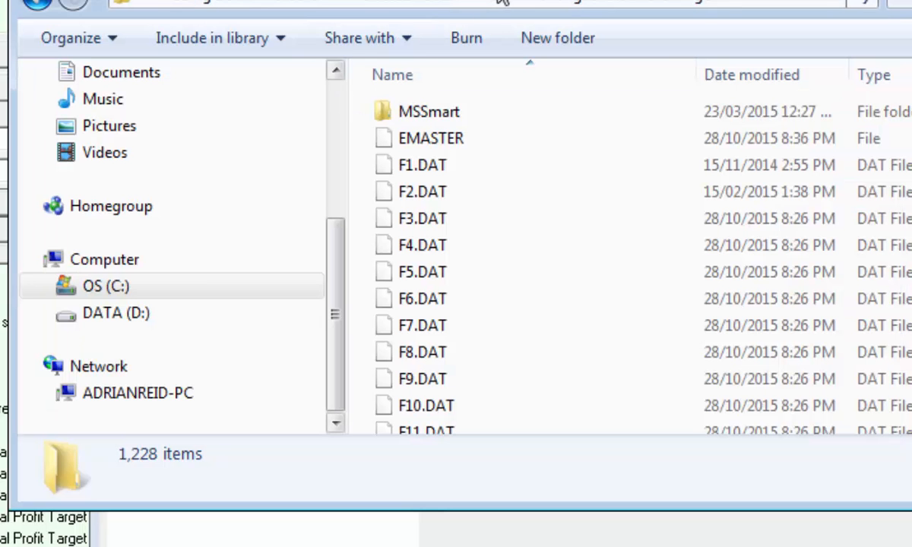
{"action": "left_click", "coordinate": [103, 293]}
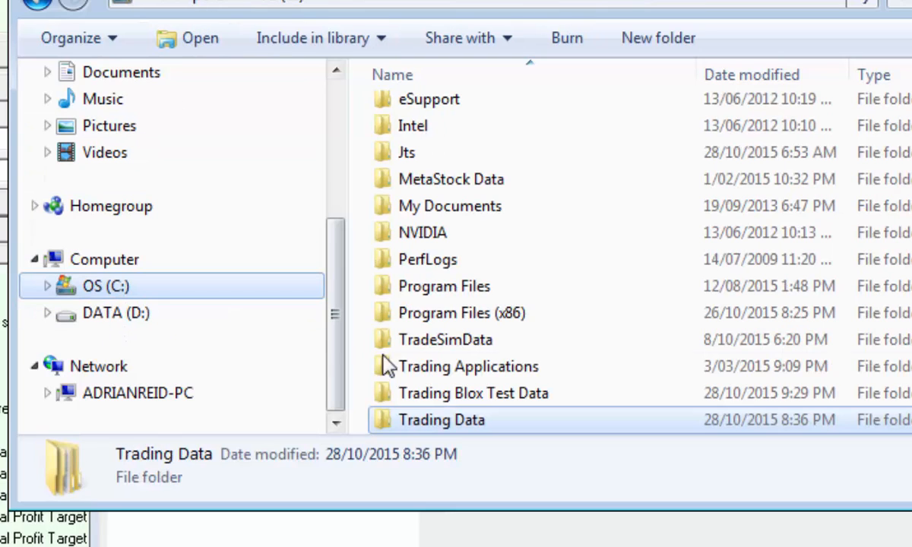
{"action": "double_click", "coordinate": [436, 408]}
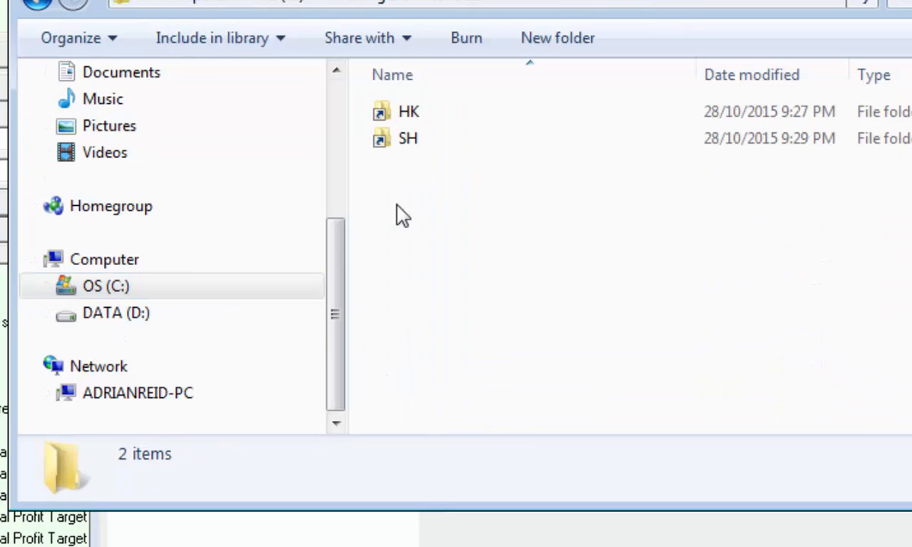
{"action": "double_click", "coordinate": [409, 143]}
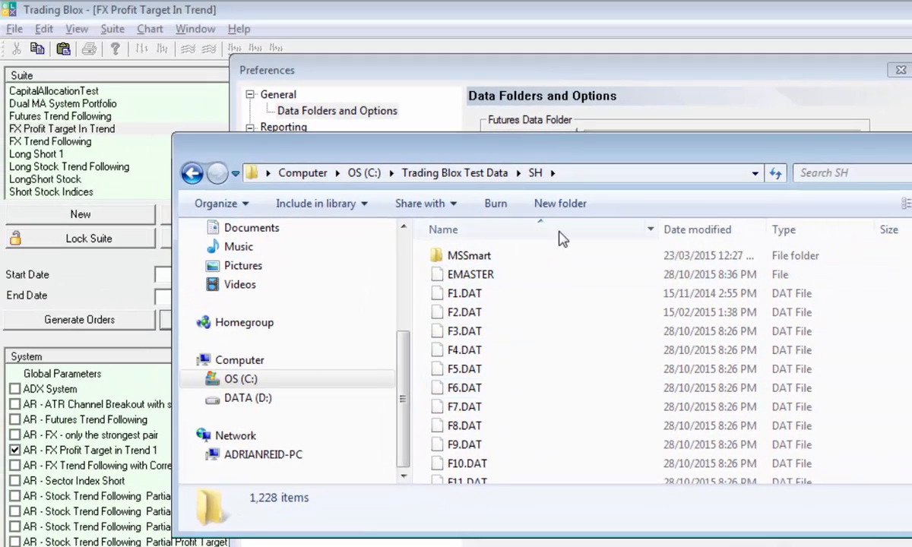
{"action": "left_click", "coordinate": [496, 174]}
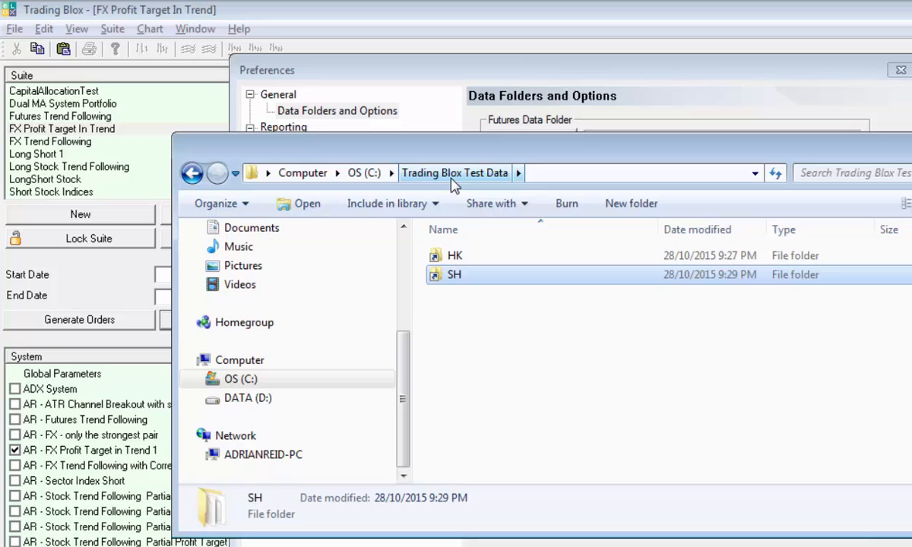
Step: Go to C:\Trading Data\Stocks and select the Stocks for Trading Blox folder
{"action": "left_click", "coordinate": [360, 177]}
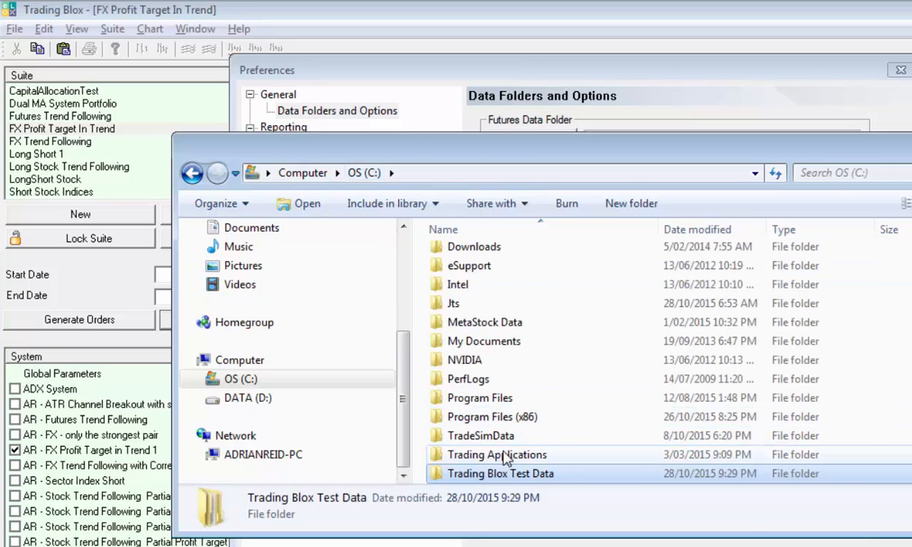
{"action": "scroll", "coordinate": [467, 445], "scroll_direction": "down", "scroll_amount": 1}
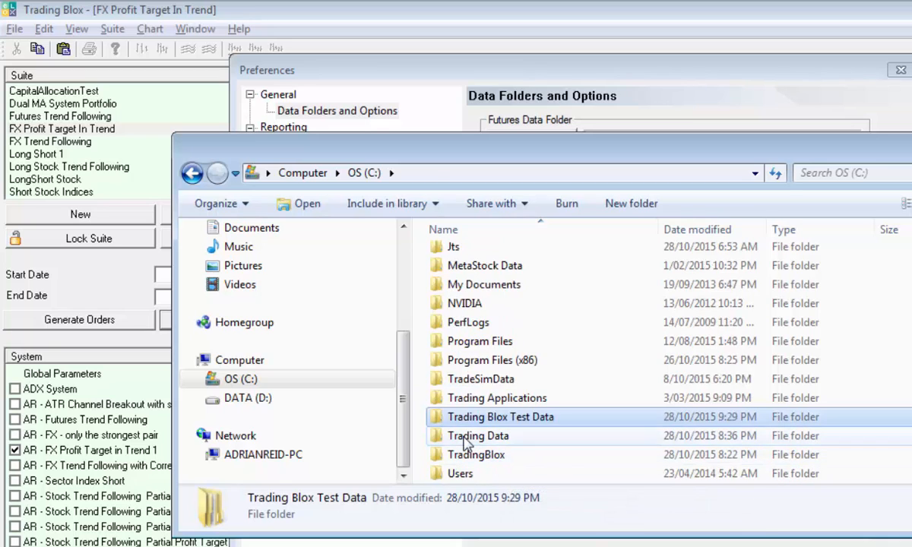
{"action": "double_click", "coordinate": [466, 439]}
{"action": "double_click", "coordinate": [453, 317]}
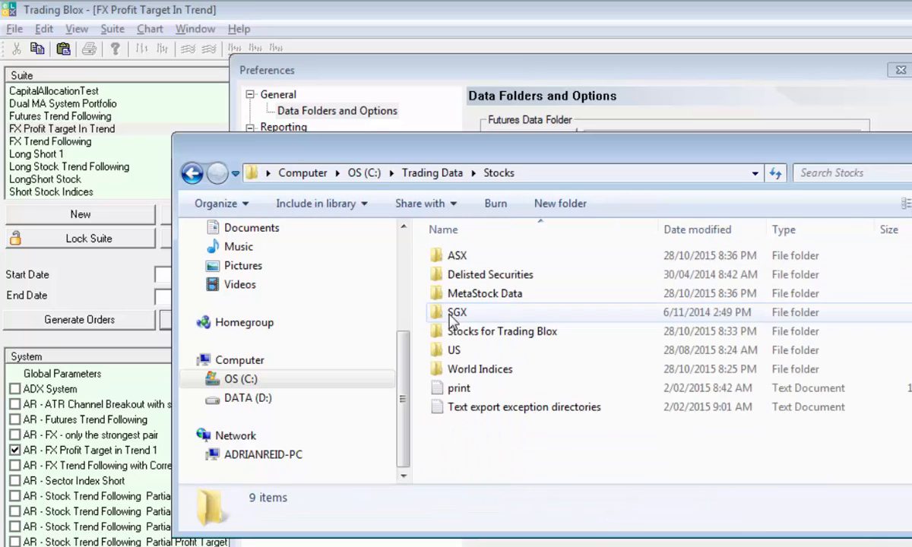
{"action": "left_click", "coordinate": [525, 337]}
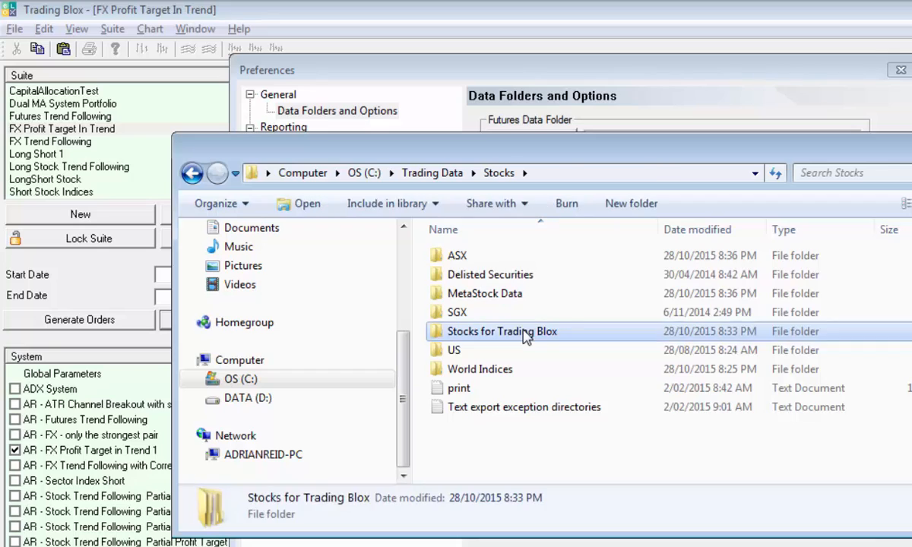
Step: View the contents of the Stocks for Trading Blox folder, then switch to Trading Blox and close the pending stock data folder selection
{"action": "double_click", "coordinate": [524, 336]}
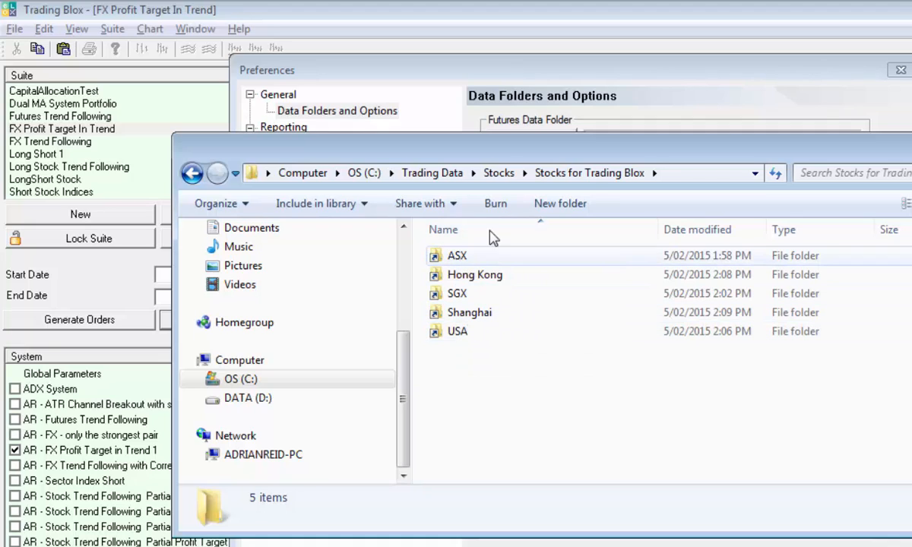
{"action": "left_click", "coordinate": [523, 7]}
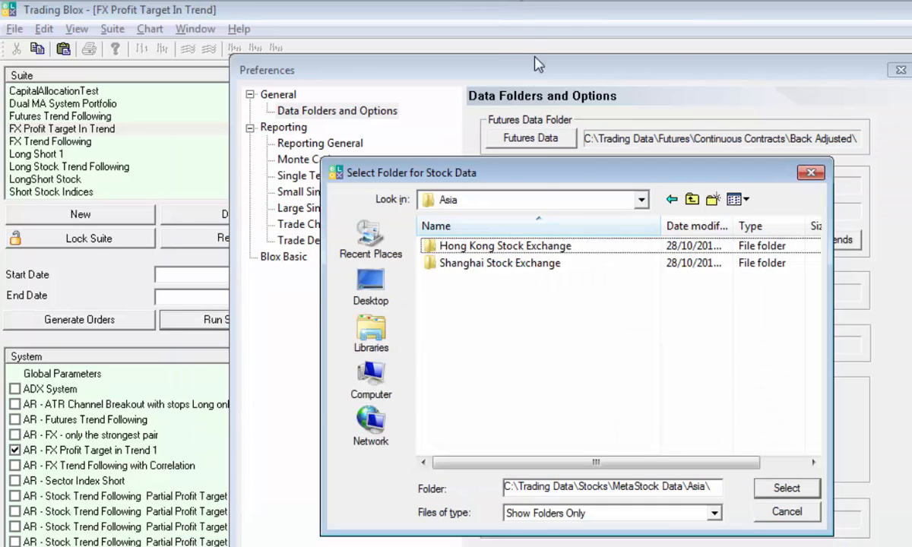
{"action": "left_click", "coordinate": [768, 488]}
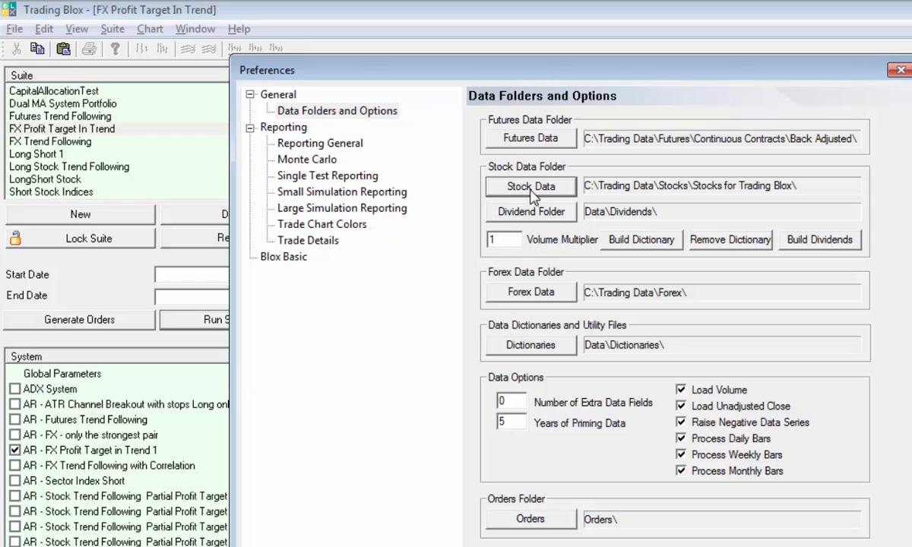
Step: Choose C:\Trading Data\Stocks\Stocks for Trading Blox\ as the stock data folder and accept the preferences
{"action": "left_click", "coordinate": [532, 189]}
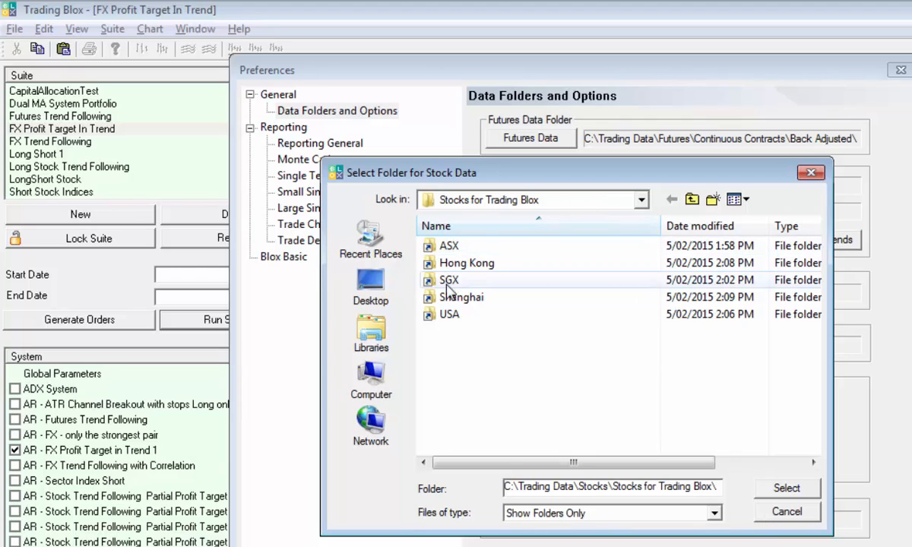
{"action": "left_click", "coordinate": [787, 491]}
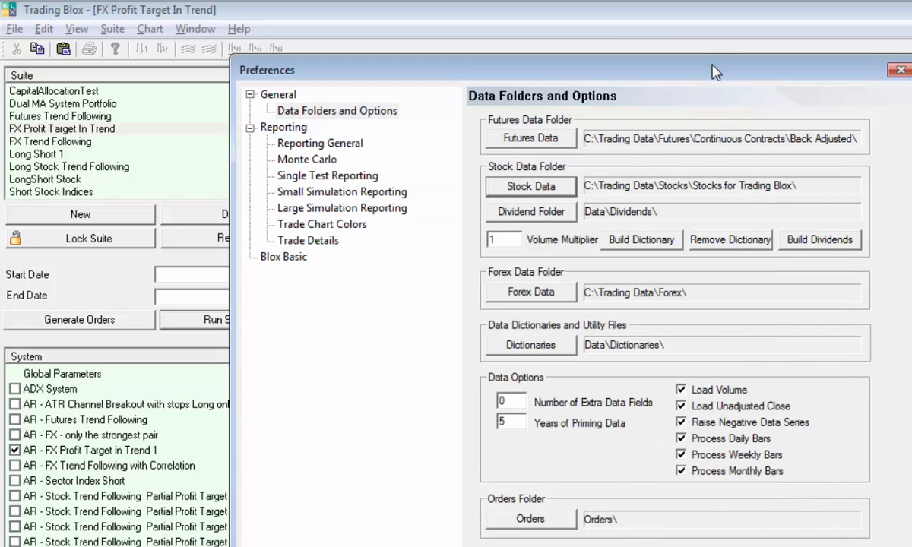
{"action": "left_click_drag", "start_coordinate": [714, 72], "coordinate": [514, 33]}
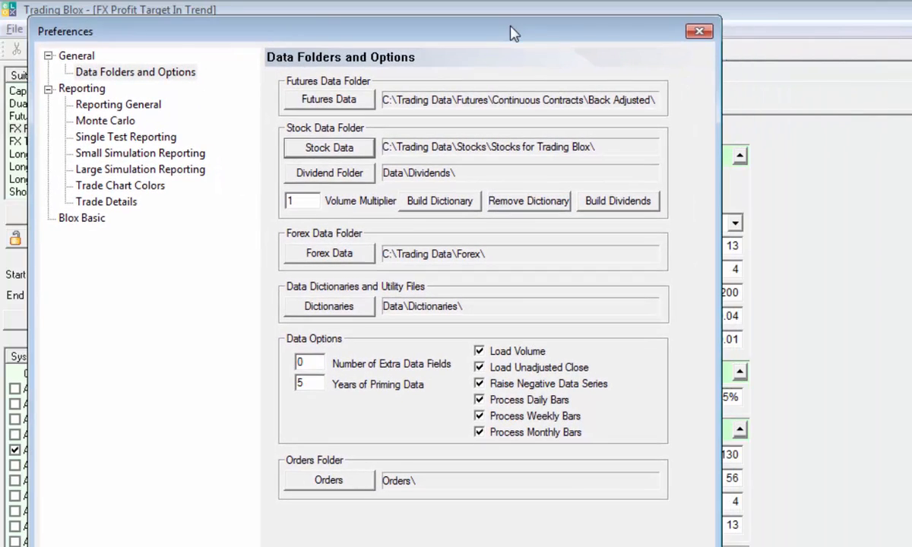
{"action": "key", "text": "Return"}
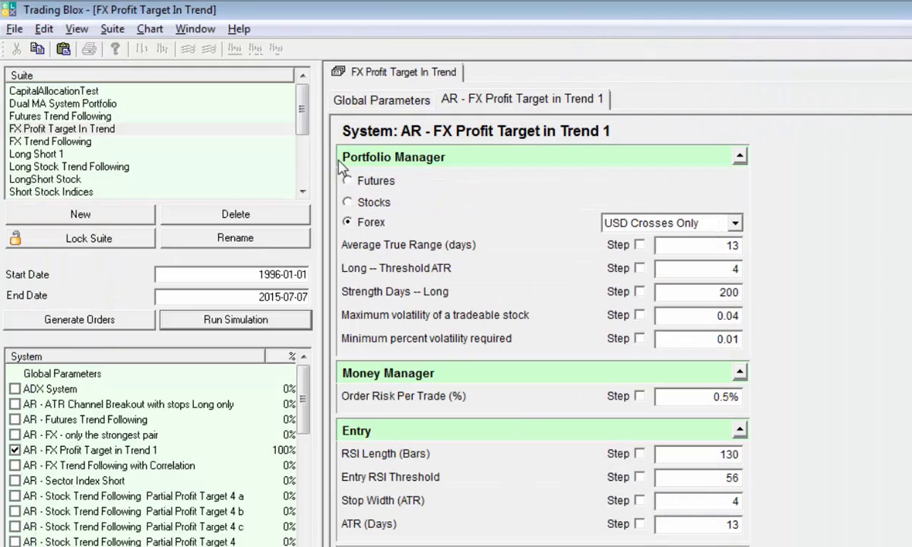
Step: Open the Portfolio Editor
{"action": "left_click", "coordinate": [42, 29]}
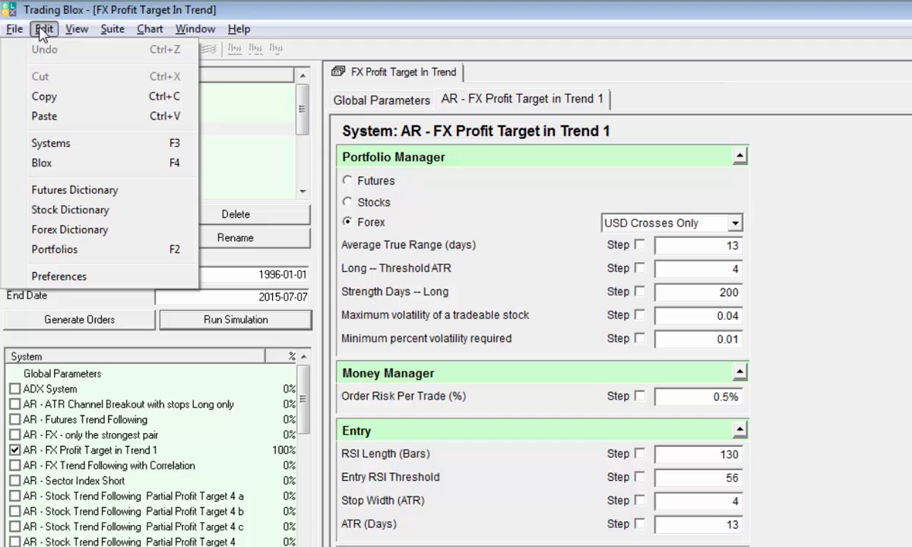
{"action": "left_click", "coordinate": [54, 251]}
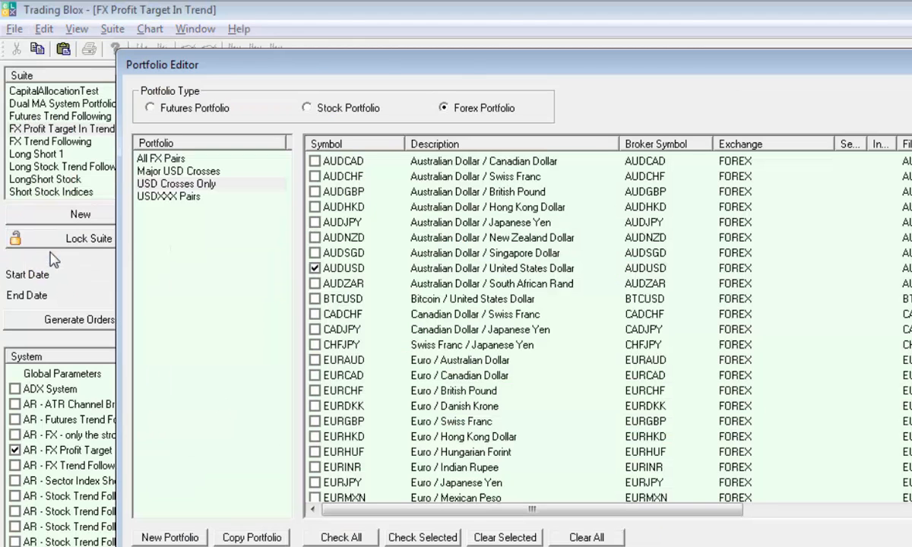